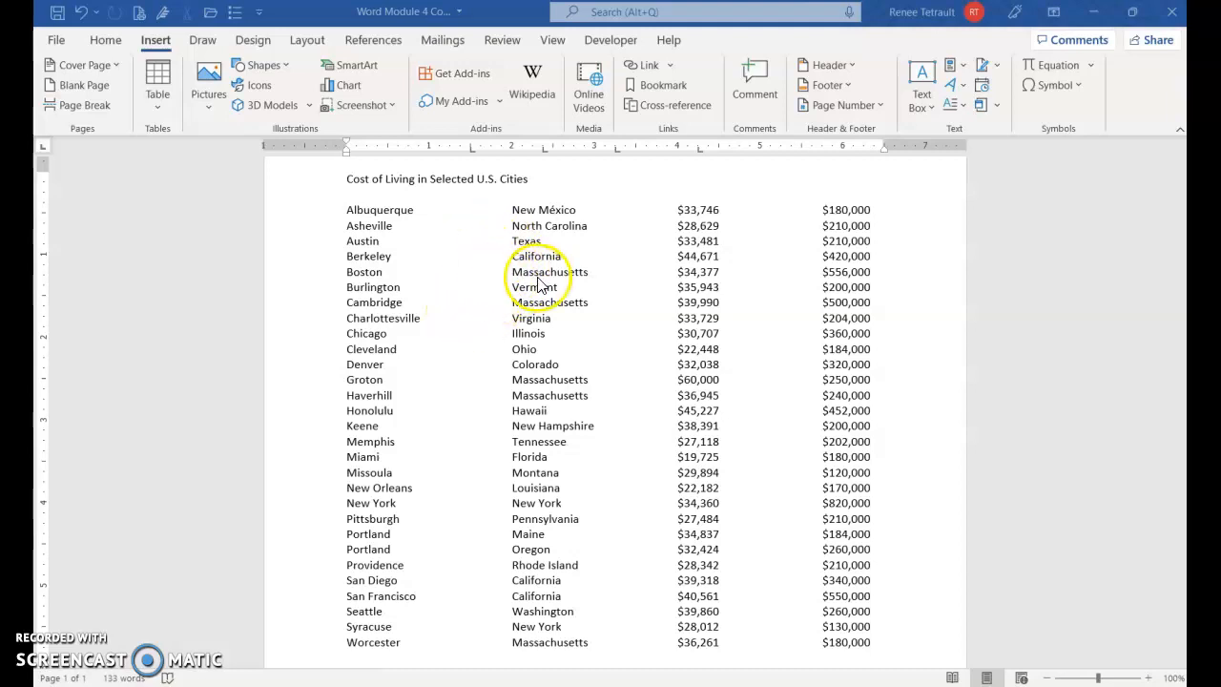
- Place the cursor in the tabbed list of cities to inspect its tab stops on the ruler
{"action": "scroll", "coordinate": [559, 260], "scroll_direction": "up", "scroll_amount": 1}
{"action": "scroll", "coordinate": [559, 260], "scroll_direction": "up", "scroll_amount": 2}
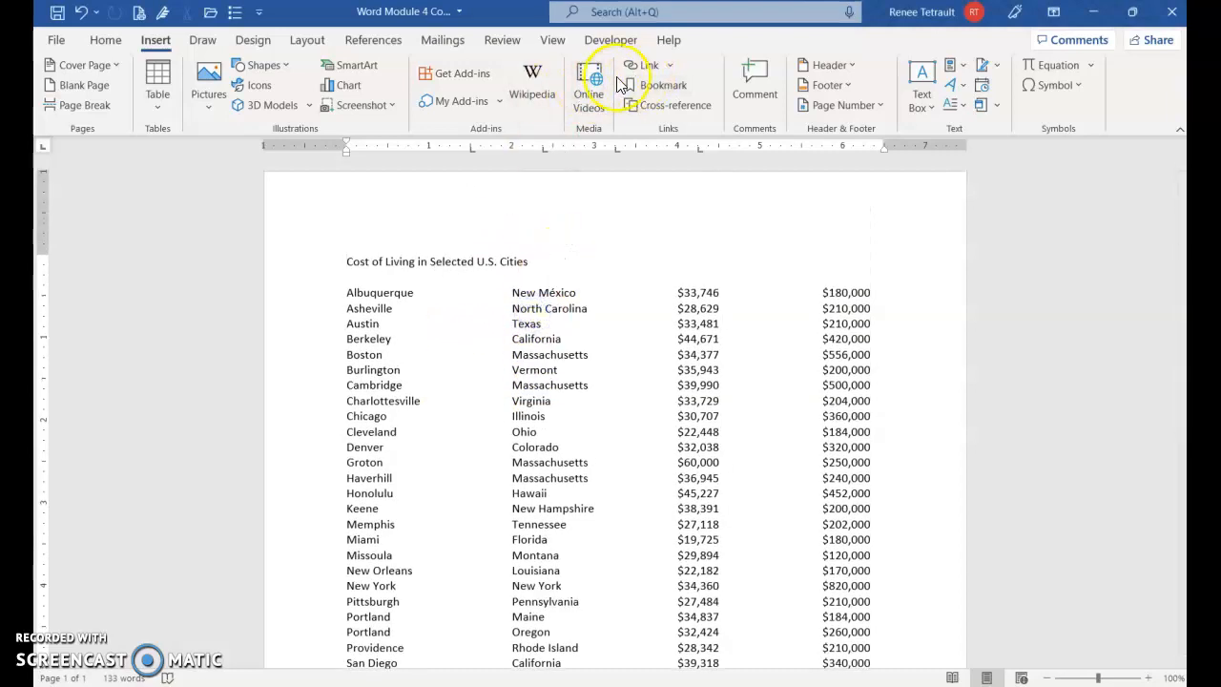
{"action": "left_click", "coordinate": [553, 39]}
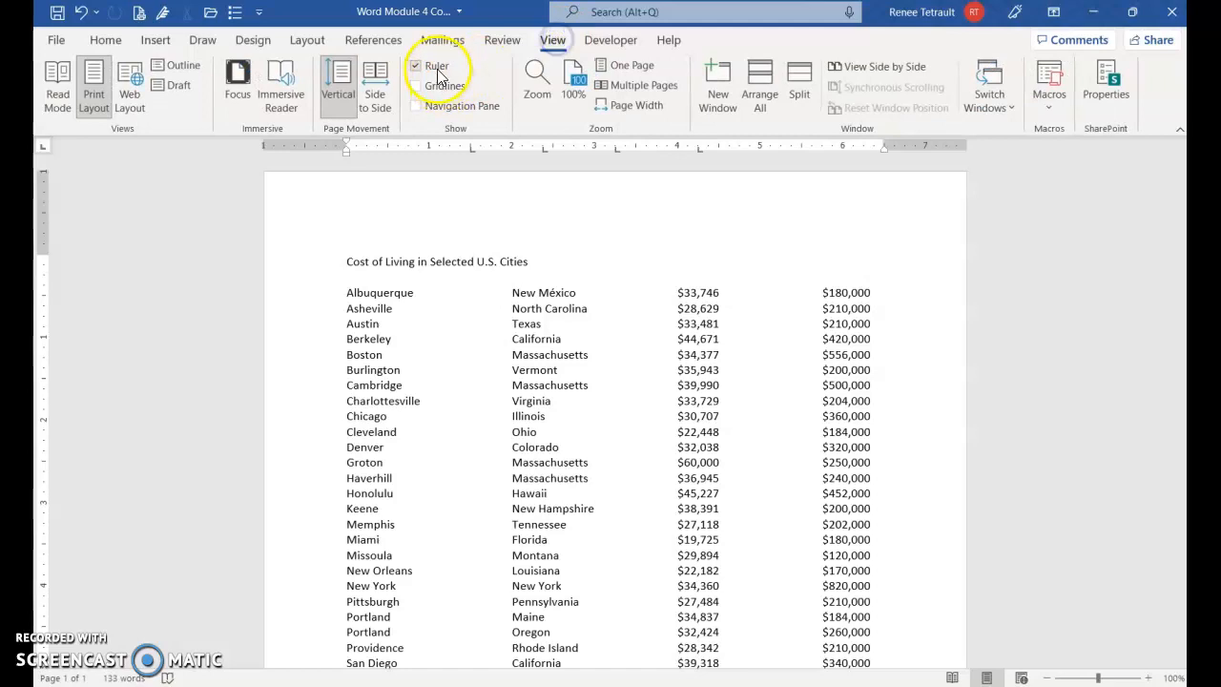
{"action": "left_click", "coordinate": [490, 317]}
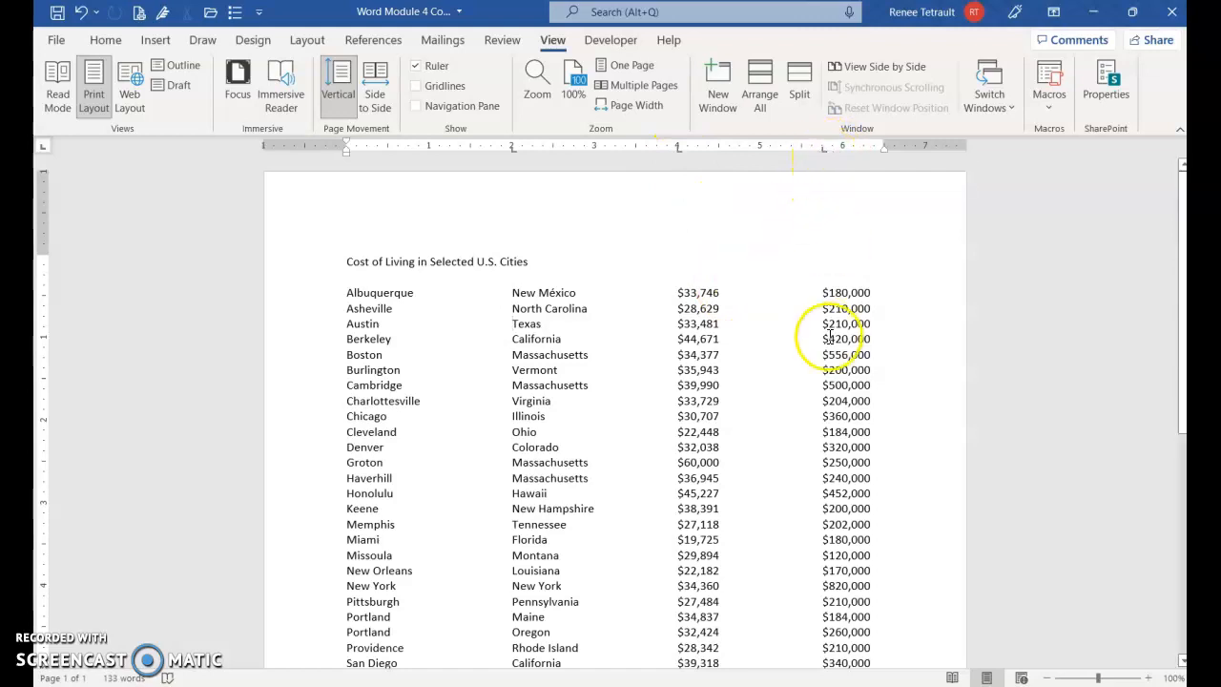
- Convert the city lines from Albuquerque through Worcester into a four-column table, separating the text at tabs
{"action": "scroll", "coordinate": [225, 307], "scroll_direction": "down", "scroll_amount": 2}
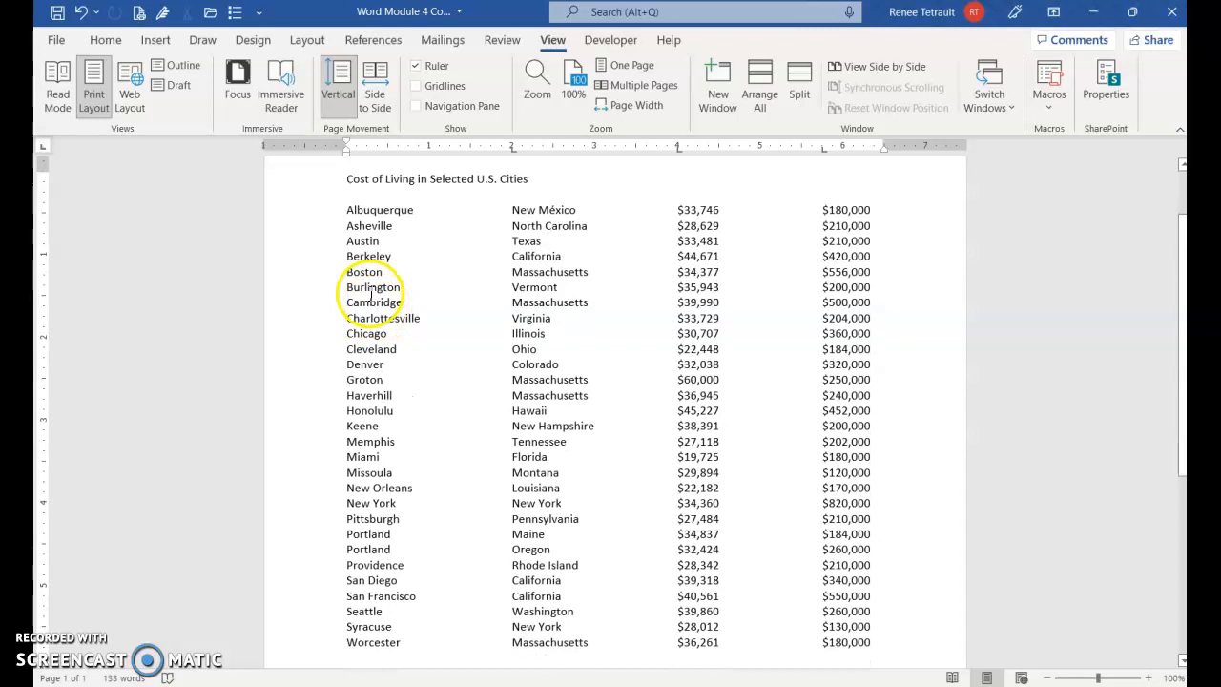
{"action": "left_click_drag", "start_coordinate": [316, 221], "coordinate": [307, 622]}
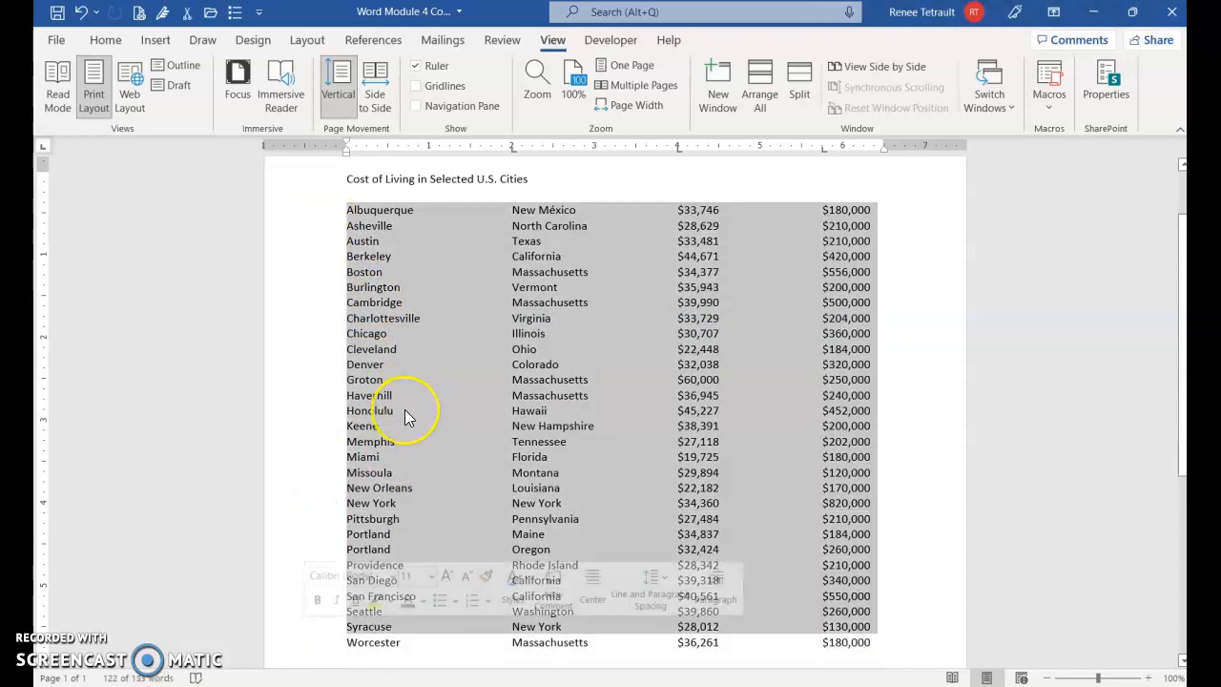
{"action": "key", "text": "shift+Down"}
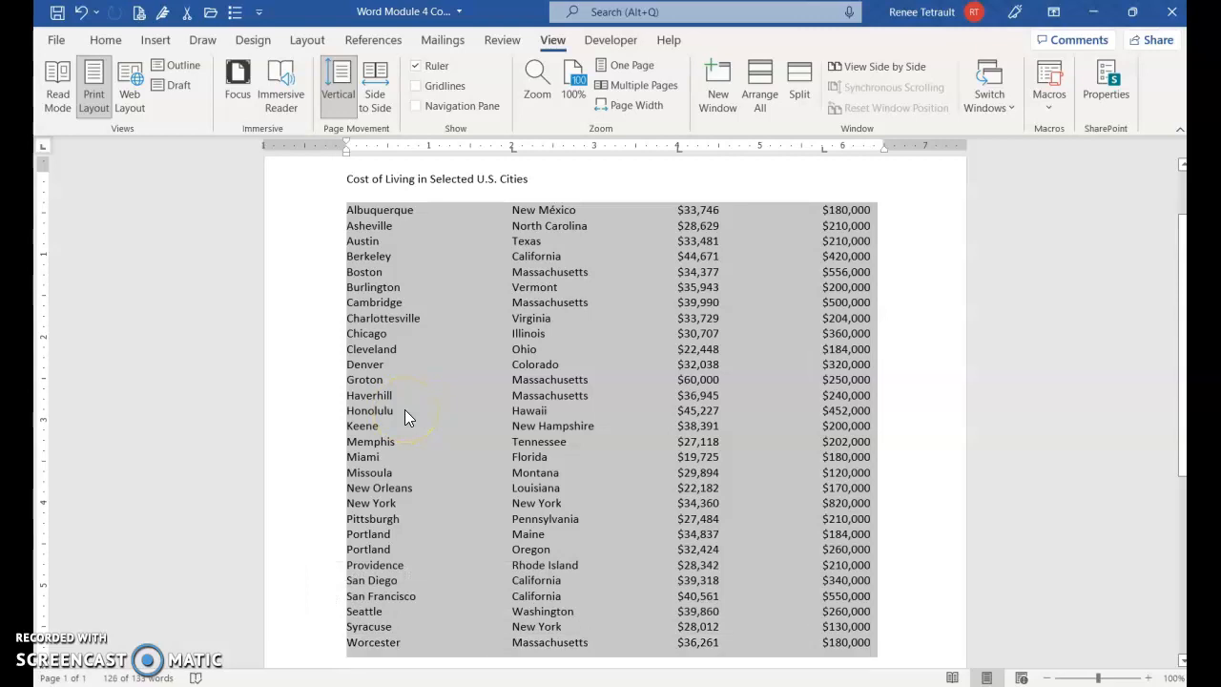
{"action": "left_click", "coordinate": [155, 40]}
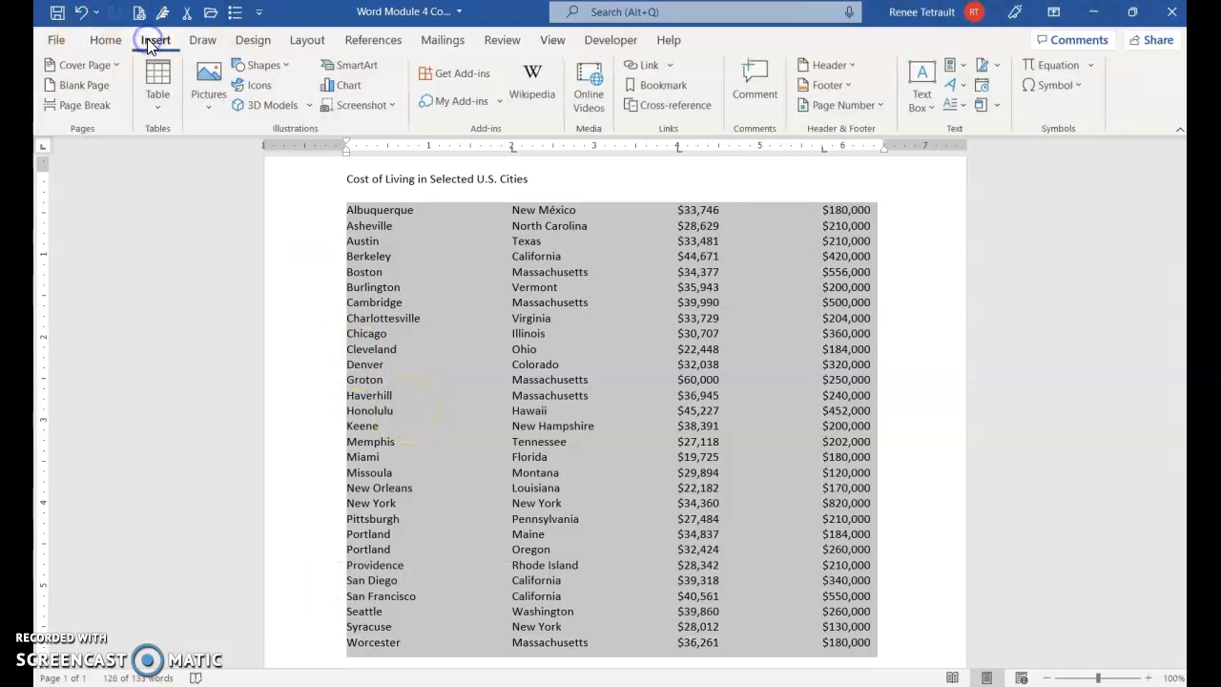
{"action": "left_click", "coordinate": [154, 97]}
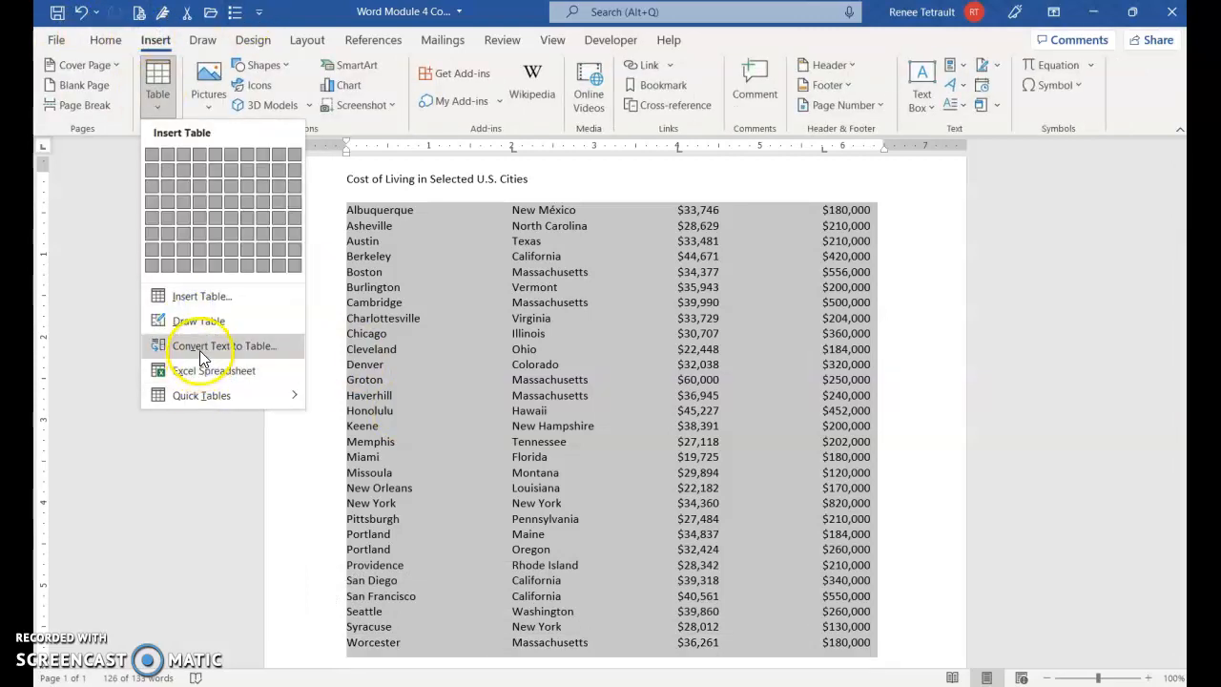
{"action": "left_click", "coordinate": [201, 350]}
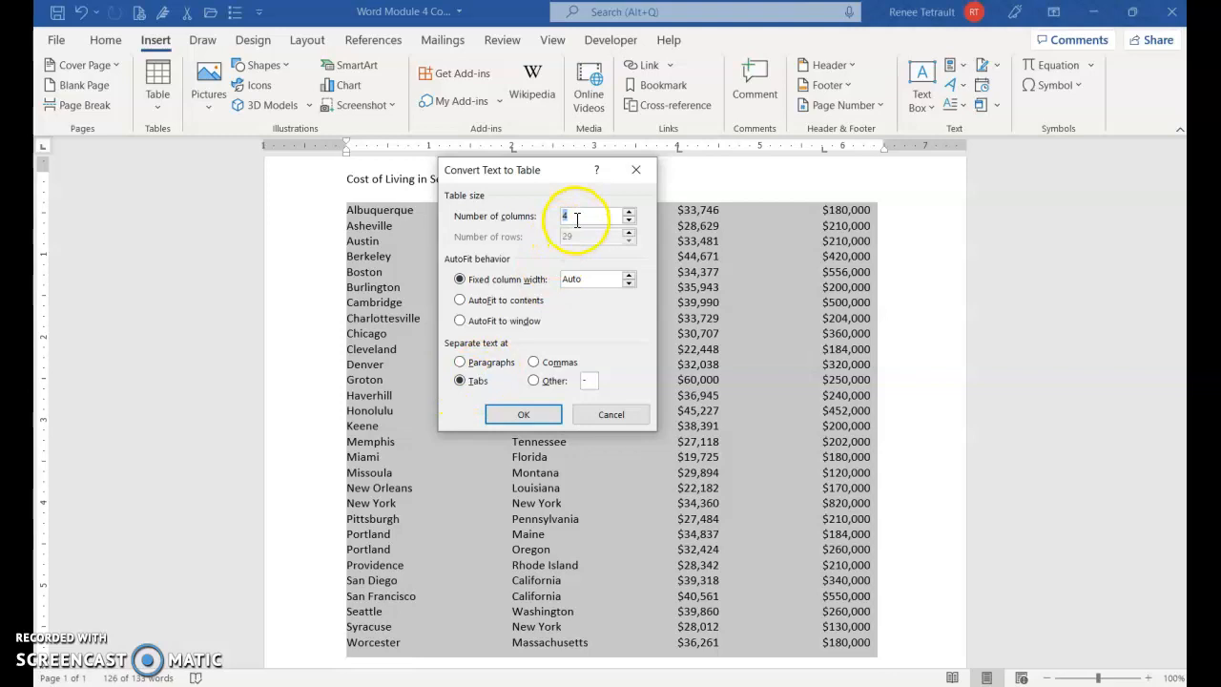
{"action": "left_click", "coordinate": [551, 416]}
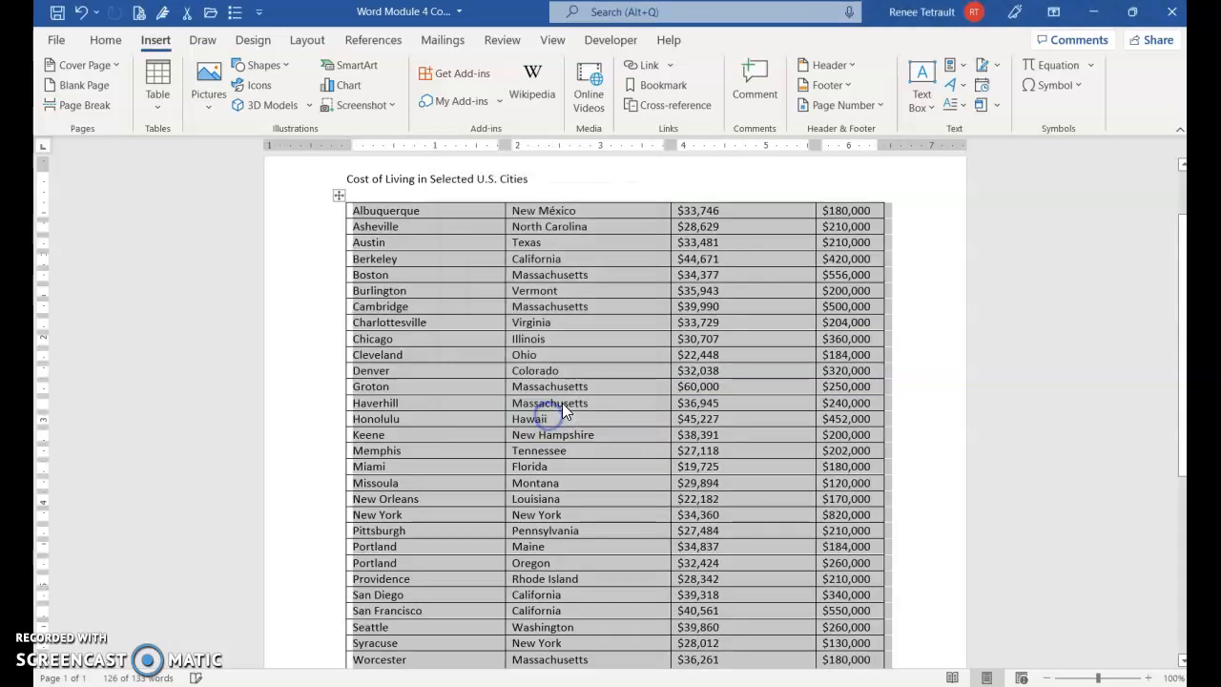
{"action": "left_click", "coordinate": [706, 377]}
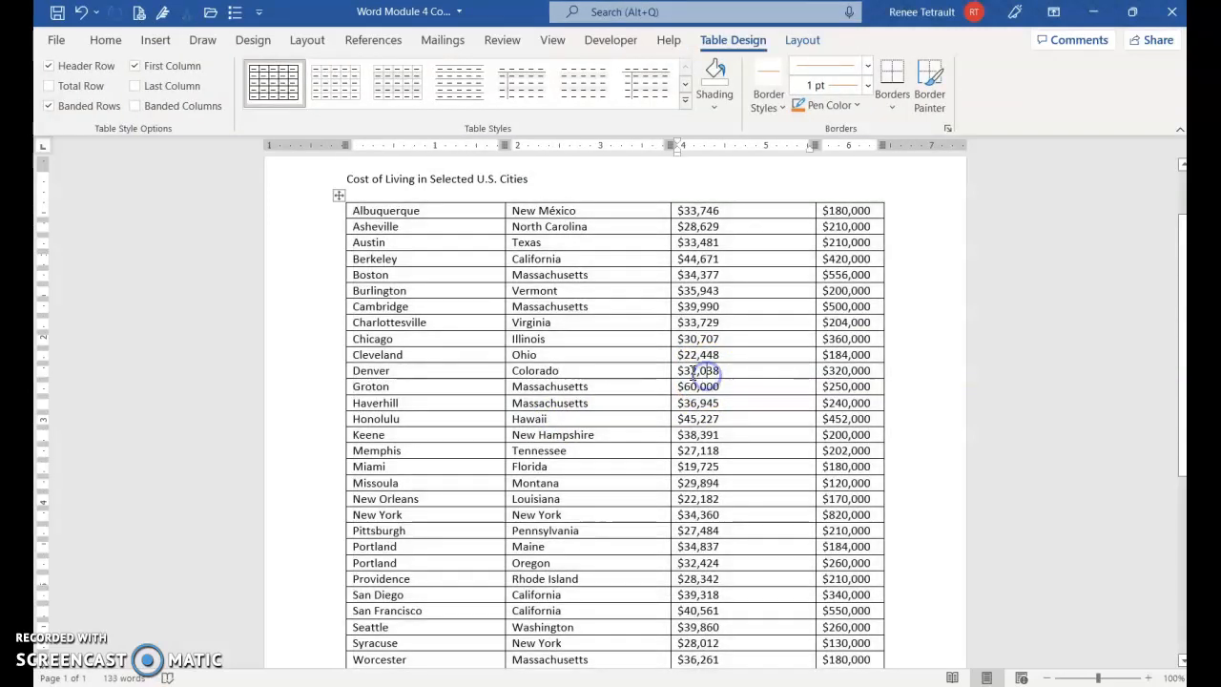
- Insert a row above the Albuquerque row and enter the headings City, State, Income and House Cost
{"action": "scroll", "coordinate": [497, 334], "scroll_direction": "down", "scroll_amount": 1}
{"action": "scroll", "coordinate": [494, 339], "scroll_direction": "up", "scroll_amount": 1}
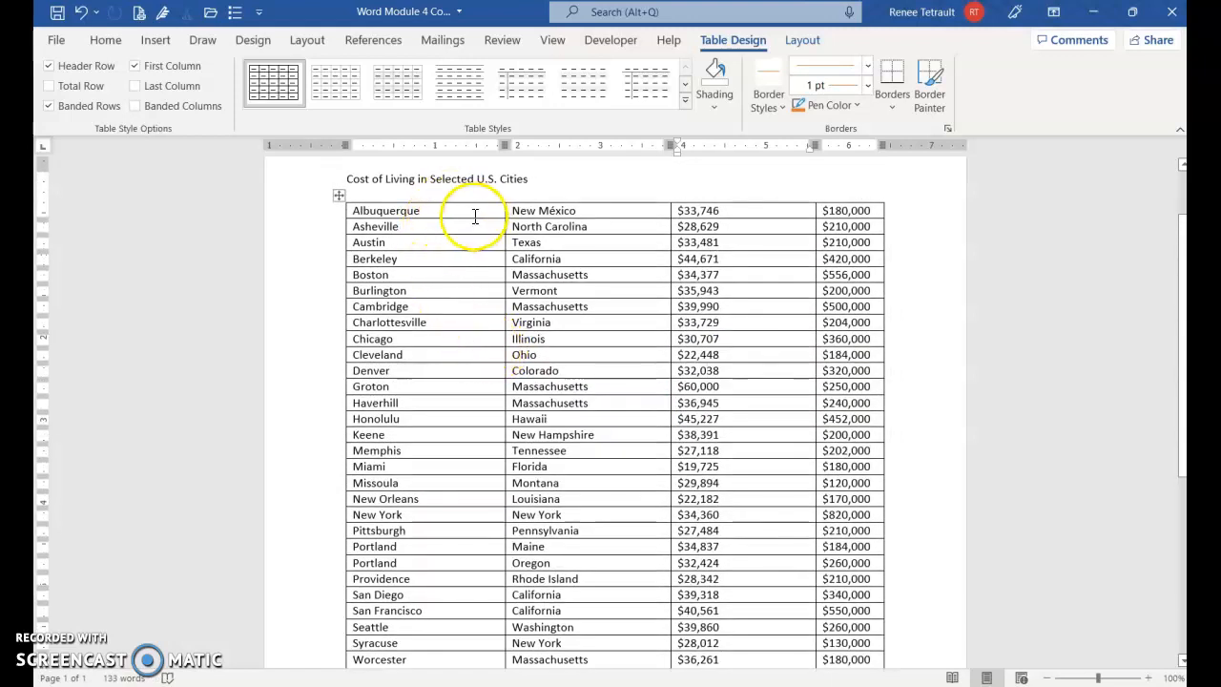
{"action": "scroll", "coordinate": [469, 217], "scroll_direction": "up", "scroll_amount": 1}
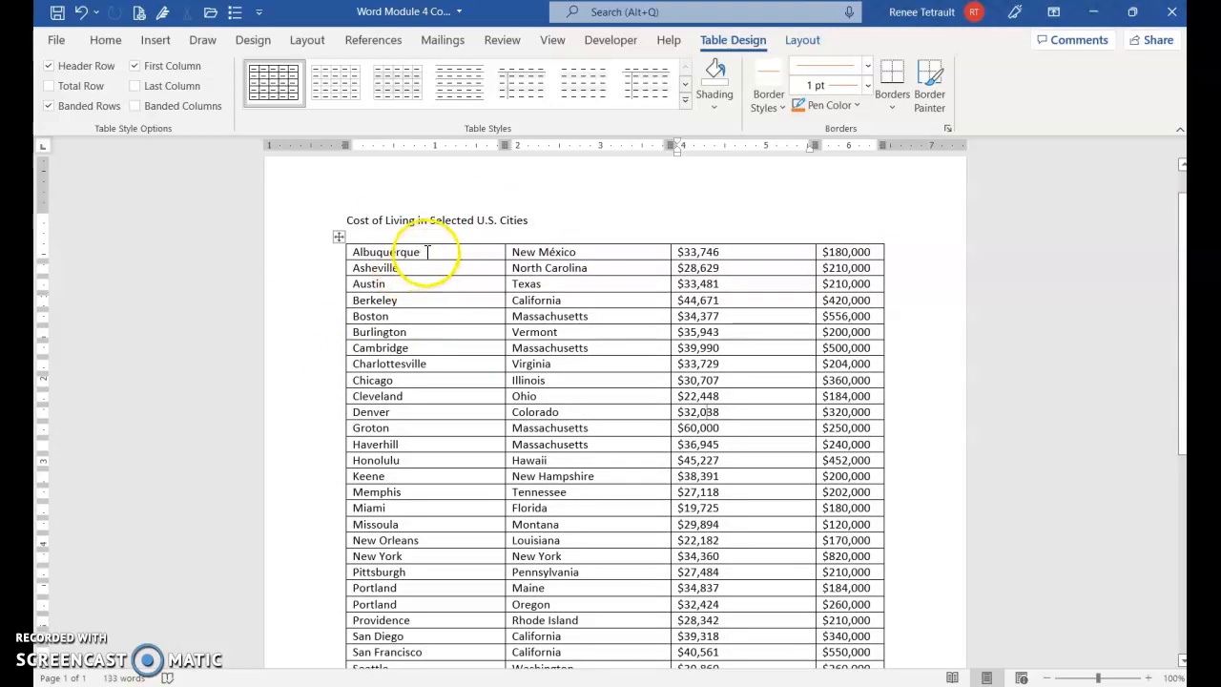
{"action": "left_click", "coordinate": [602, 251]}
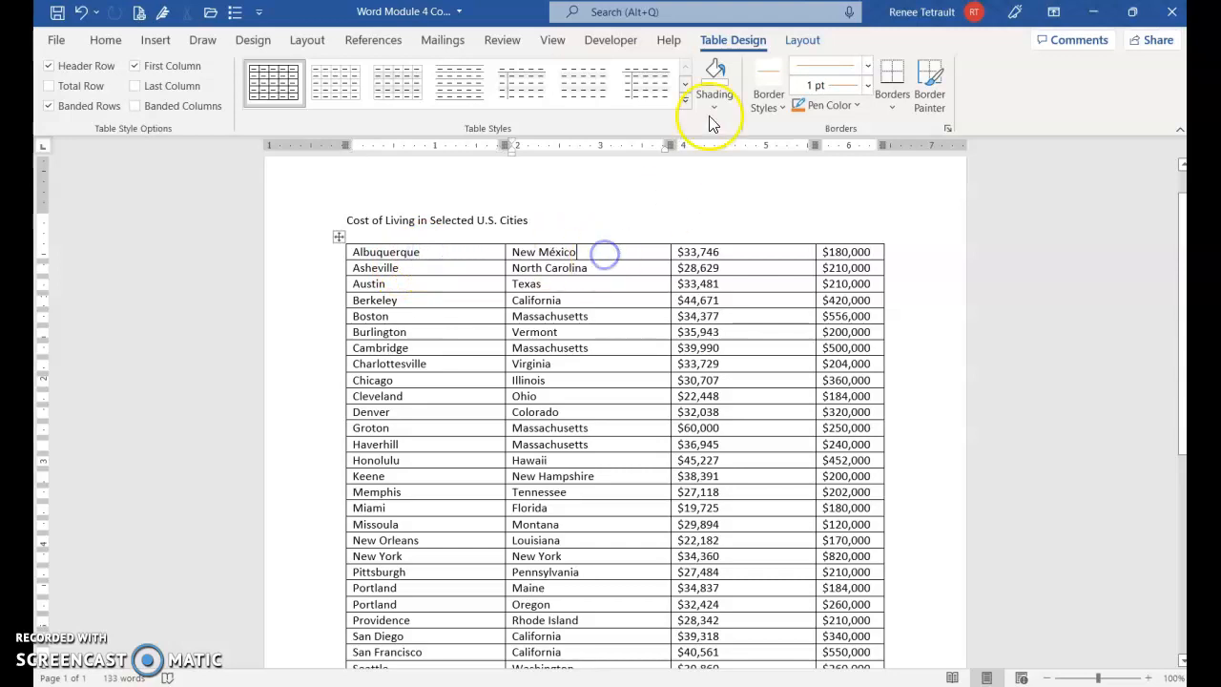
{"action": "left_click", "coordinate": [803, 40]}
{"action": "left_click", "coordinate": [291, 98]}
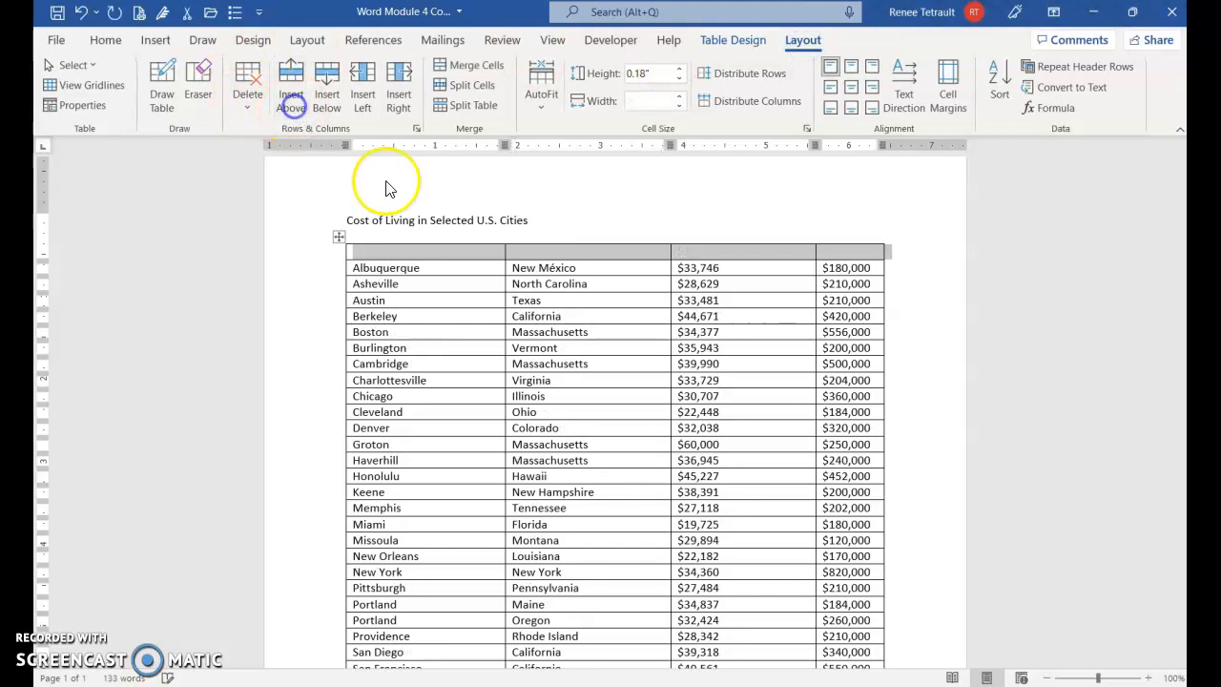
{"action": "type", "text": "City State Income "}
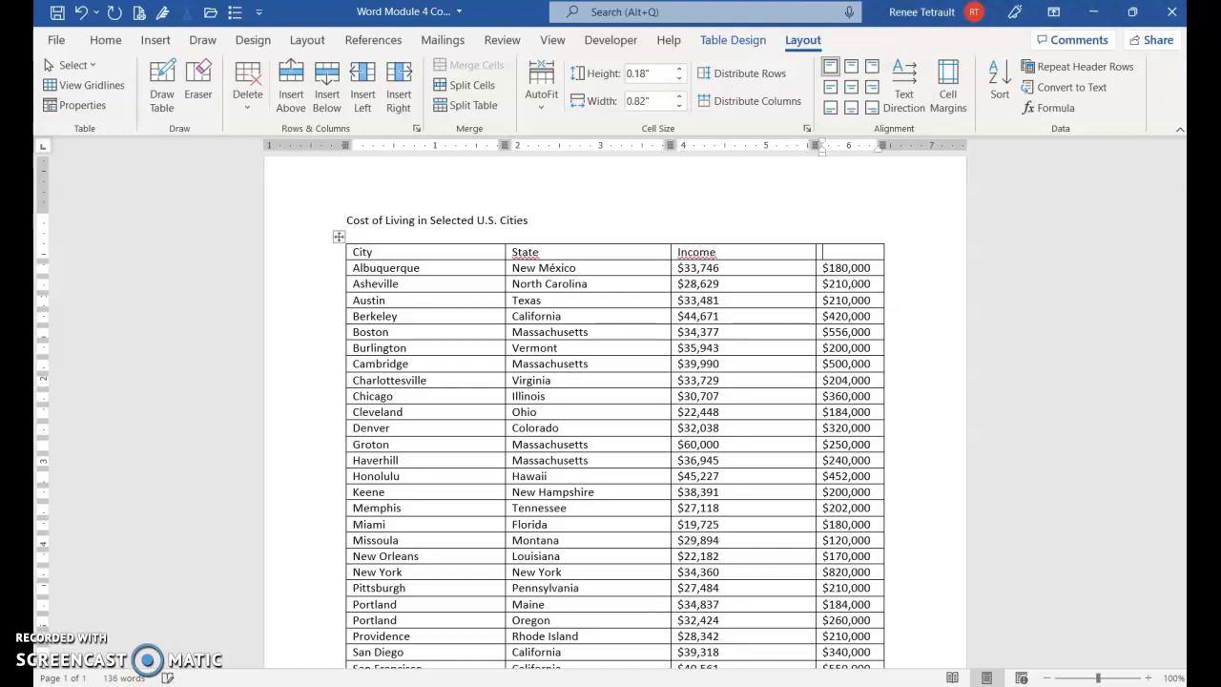
{"action": "type", "text": "House Cost"}
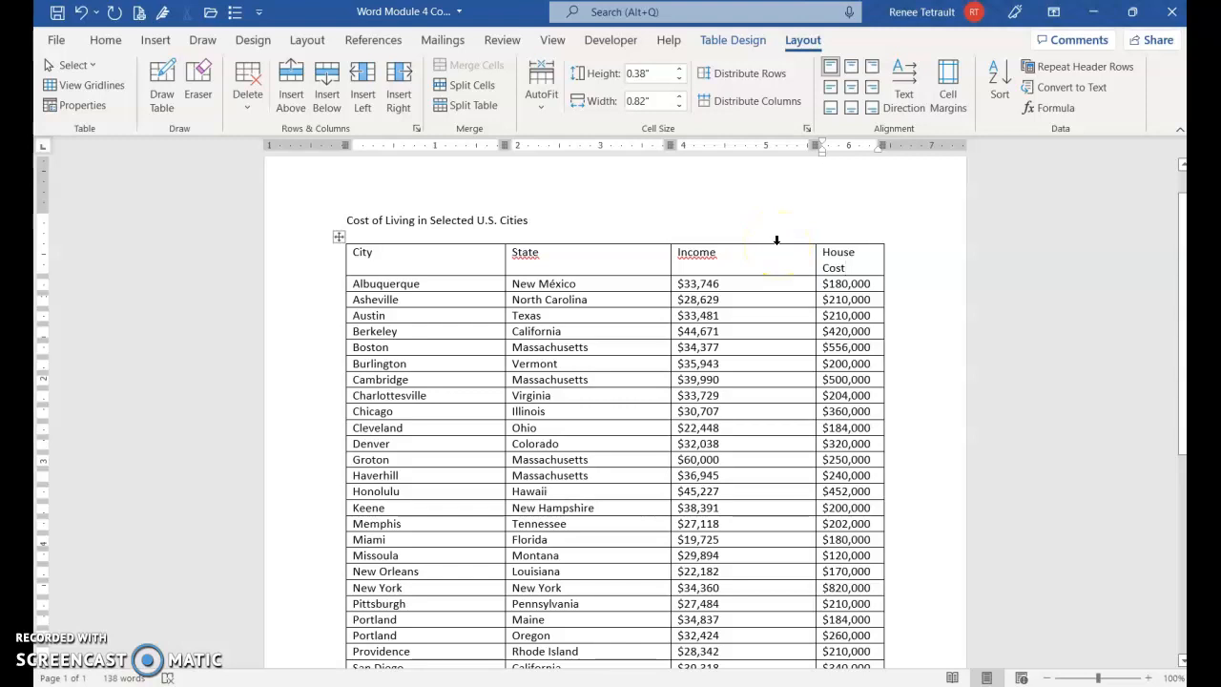
- Distribute the Income and House Cost columns evenly so that both have the same width
{"action": "left_click", "coordinate": [776, 241]}
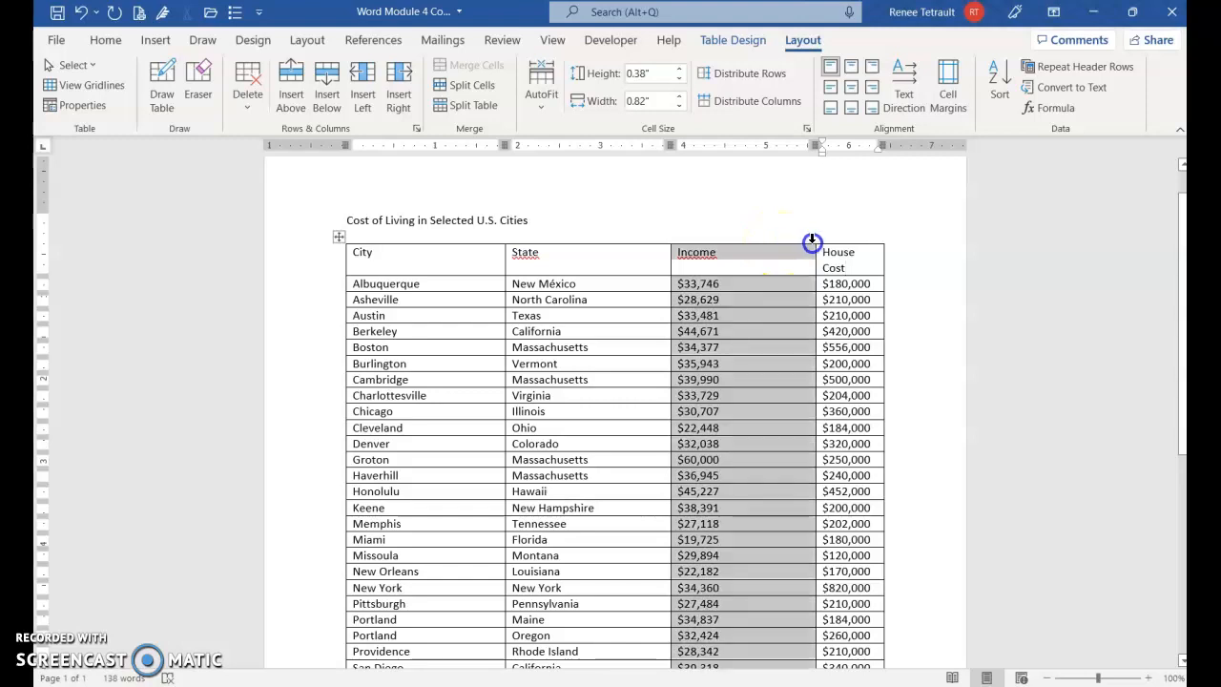
{"action": "left_click_drag", "start_coordinate": [812, 242], "coordinate": [835, 248]}
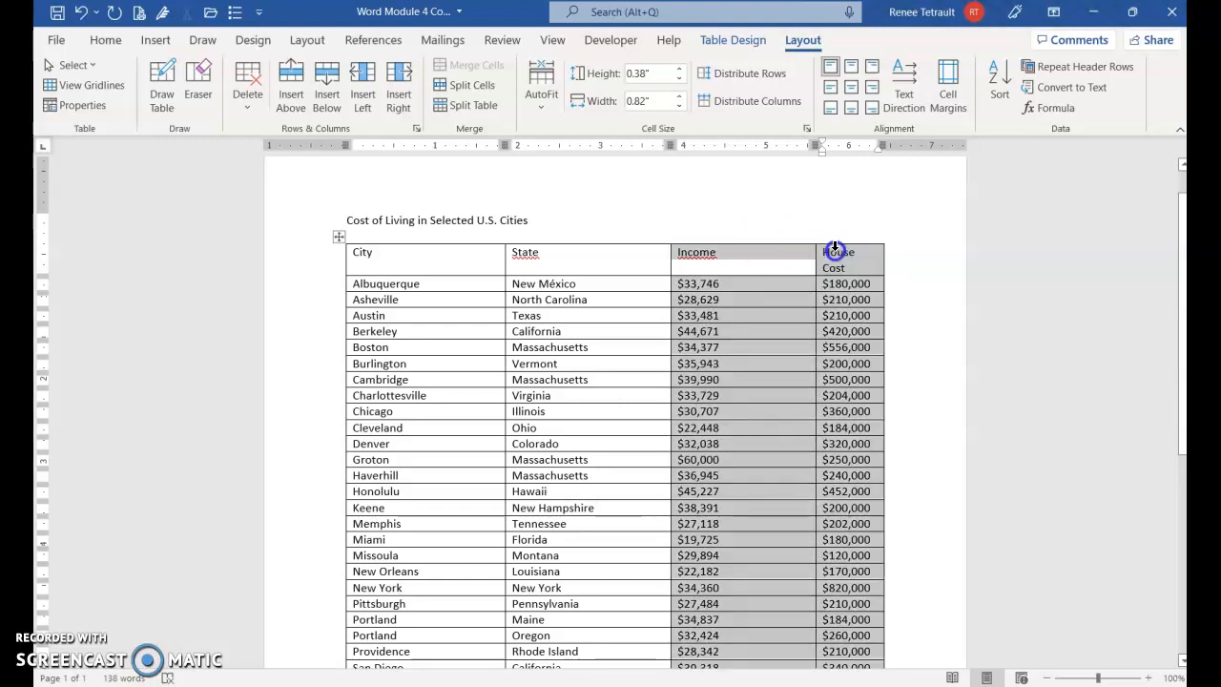
{"action": "left_click", "coordinate": [748, 105]}
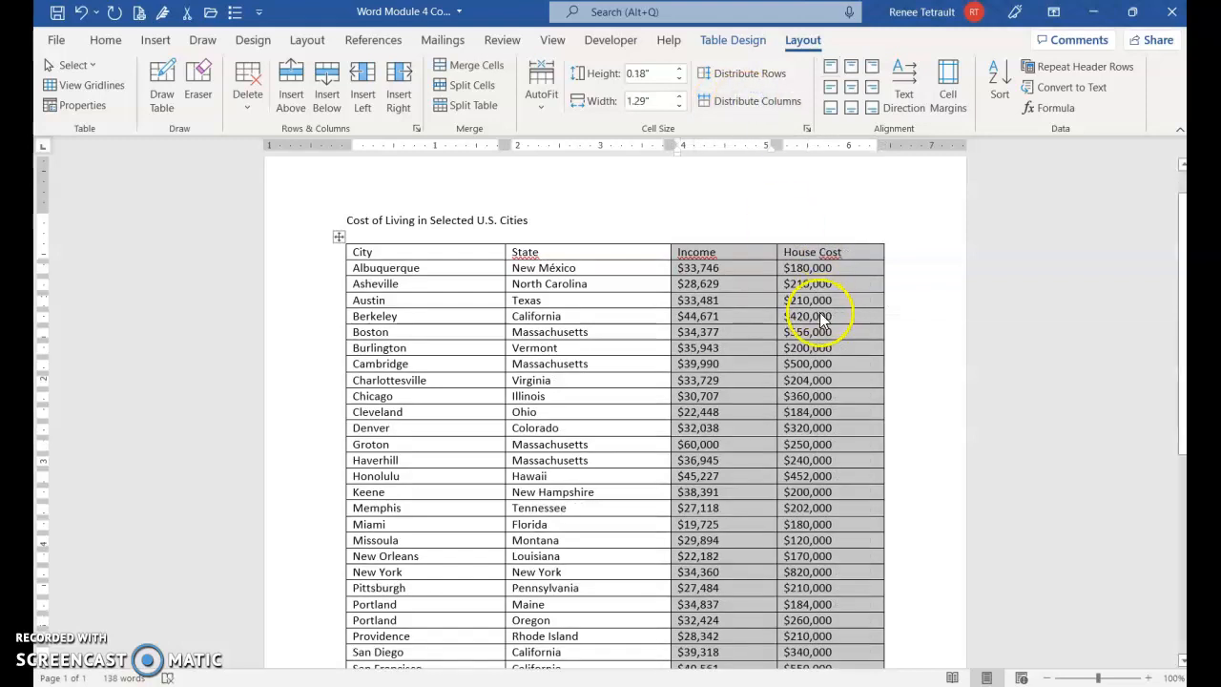
{"action": "left_click", "coordinate": [763, 303]}
- Set up a sort of the table with a header row and State as the first key, ascending
{"action": "scroll", "coordinate": [540, 294], "scroll_direction": "down", "scroll_amount": 1}
{"action": "left_click", "coordinate": [628, 257]}
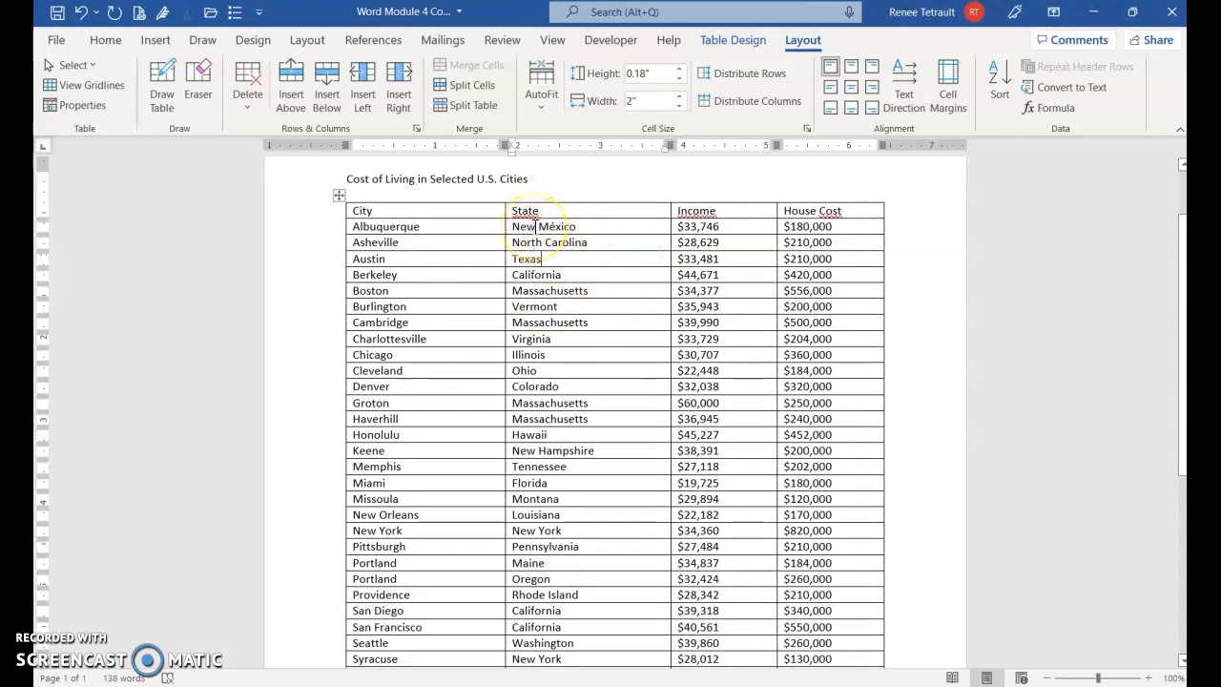
{"action": "left_click", "coordinate": [989, 85]}
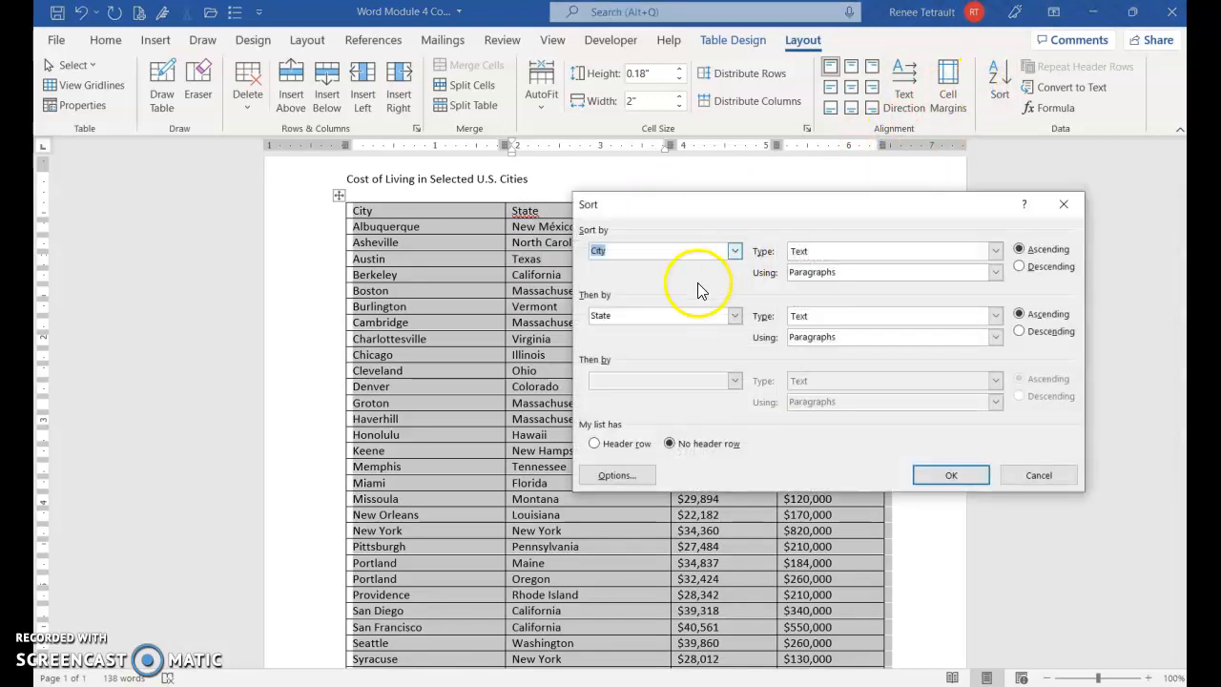
{"action": "left_click", "coordinate": [734, 250]}
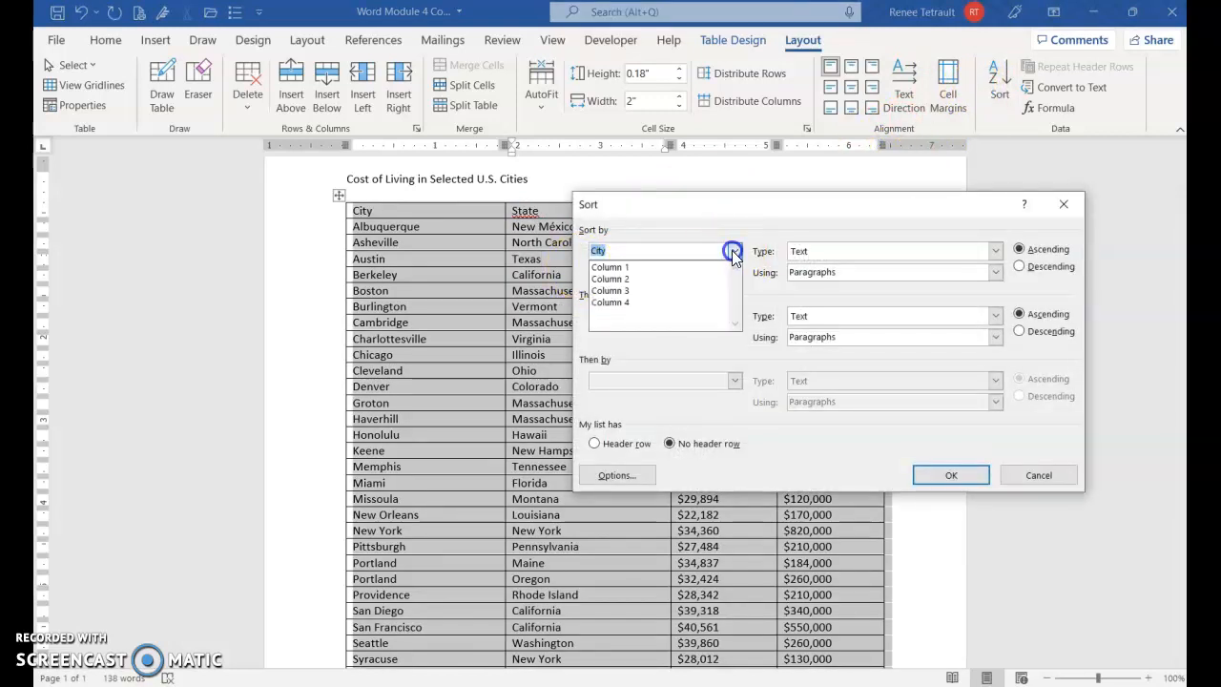
{"action": "left_click", "coordinate": [615, 279]}
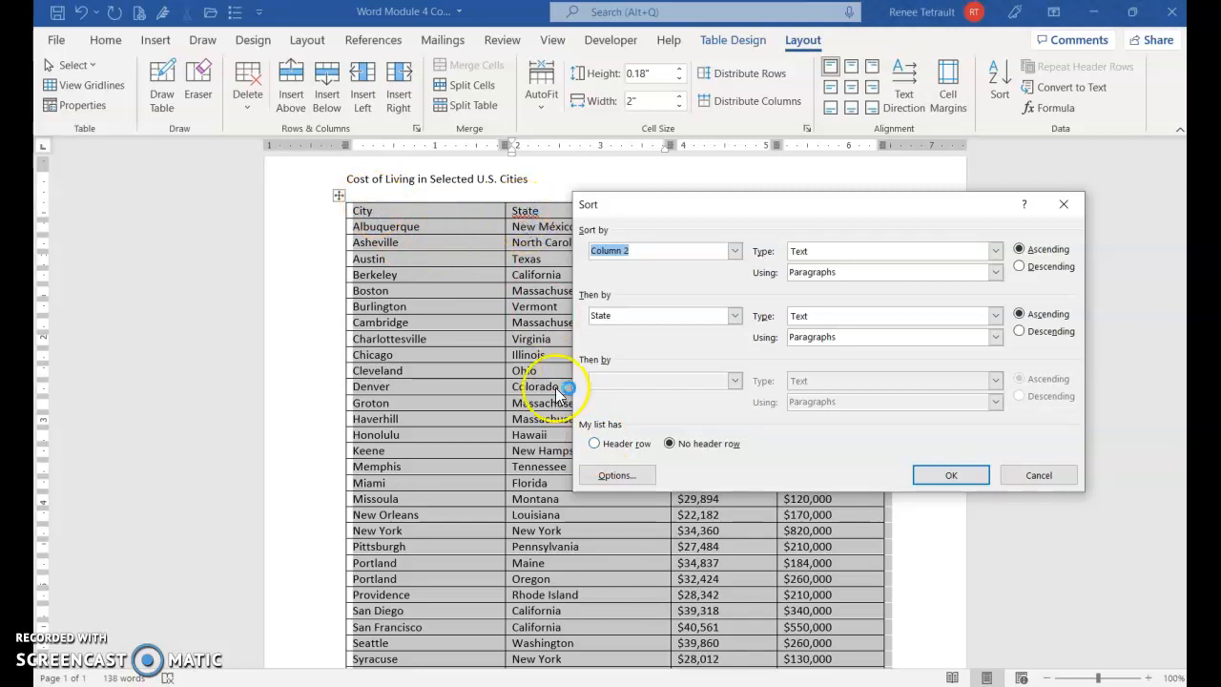
{"action": "left_click", "coordinate": [604, 441]}
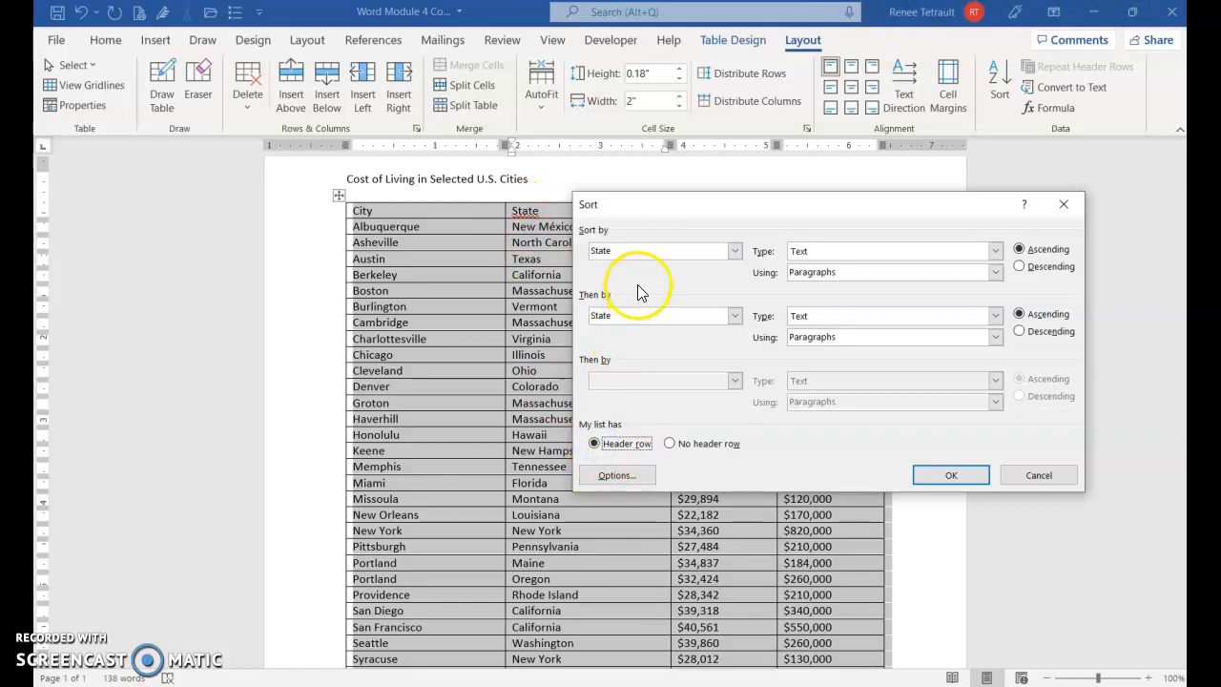
{"action": "left_click", "coordinate": [736, 250]}
{"action": "left_click", "coordinate": [735, 251]}
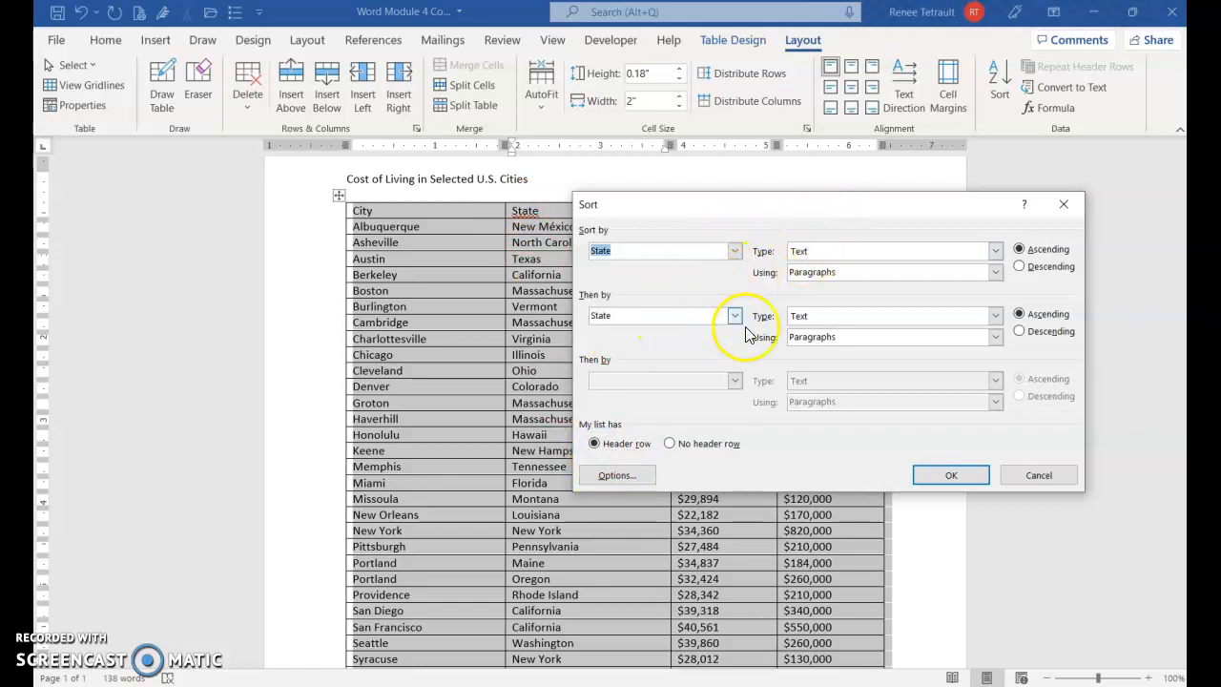
- Add City as the second ascending sort key and apply the sort to the table
{"action": "left_click_drag", "start_coordinate": [802, 206], "coordinate": [821, 267]}
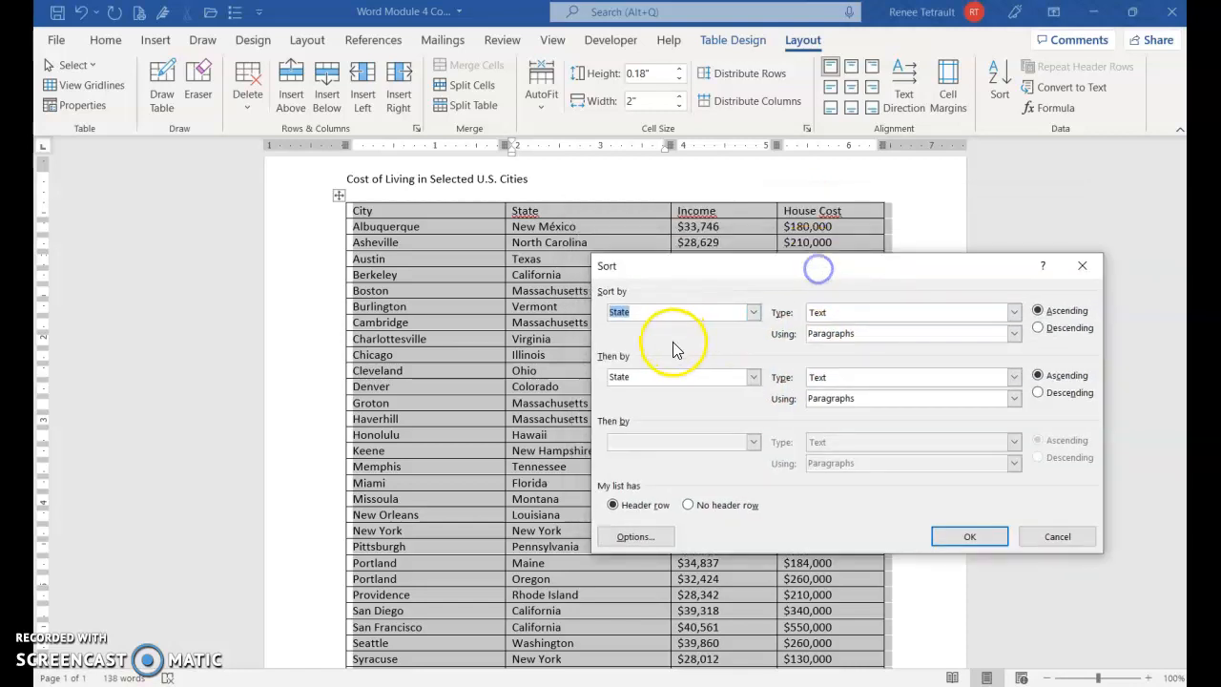
{"action": "left_click", "coordinate": [756, 378]}
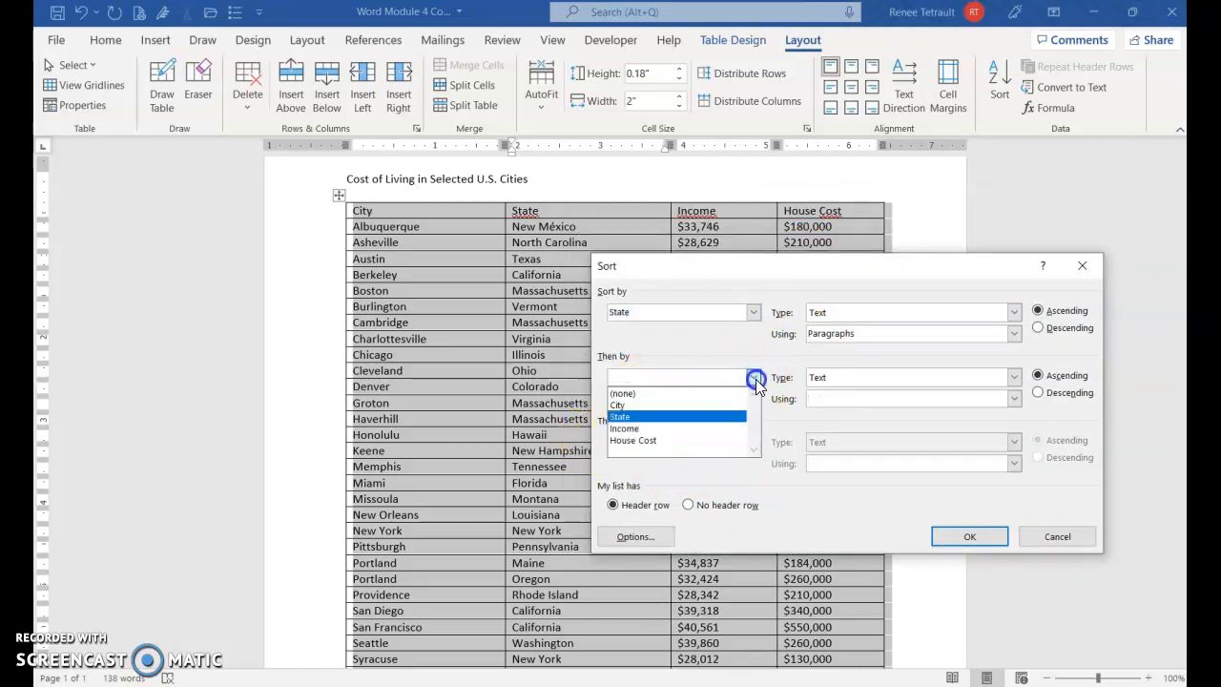
{"action": "left_click", "coordinate": [655, 406]}
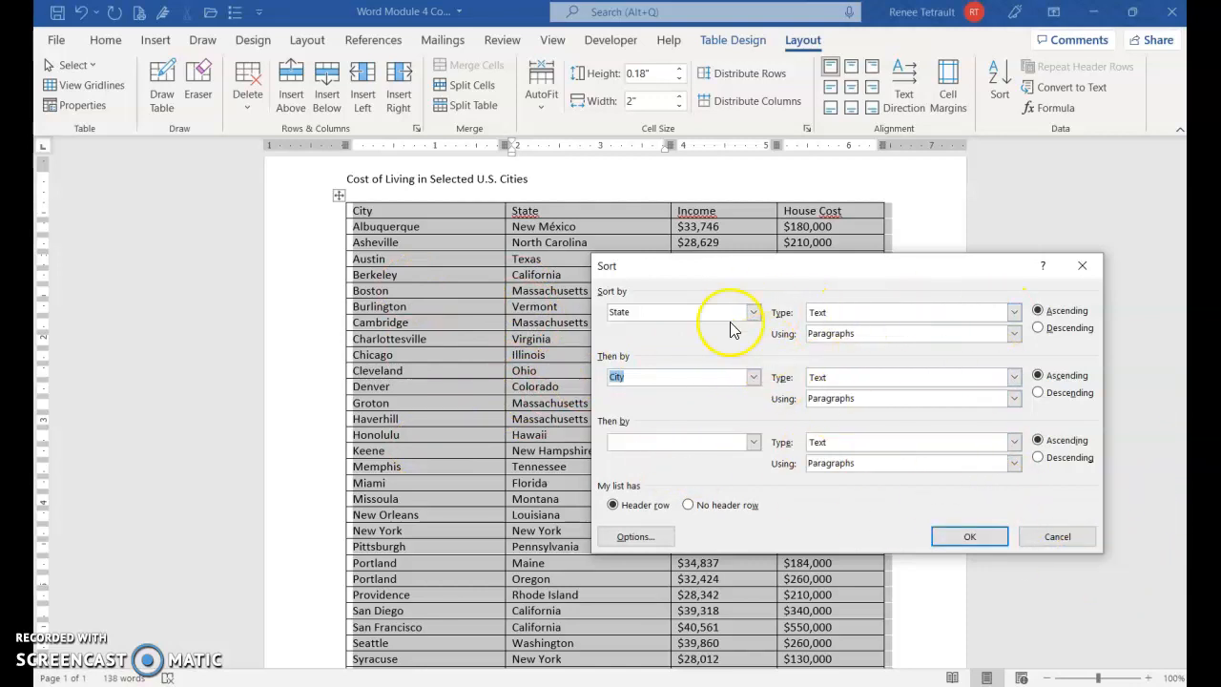
{"action": "left_click", "coordinate": [942, 542]}
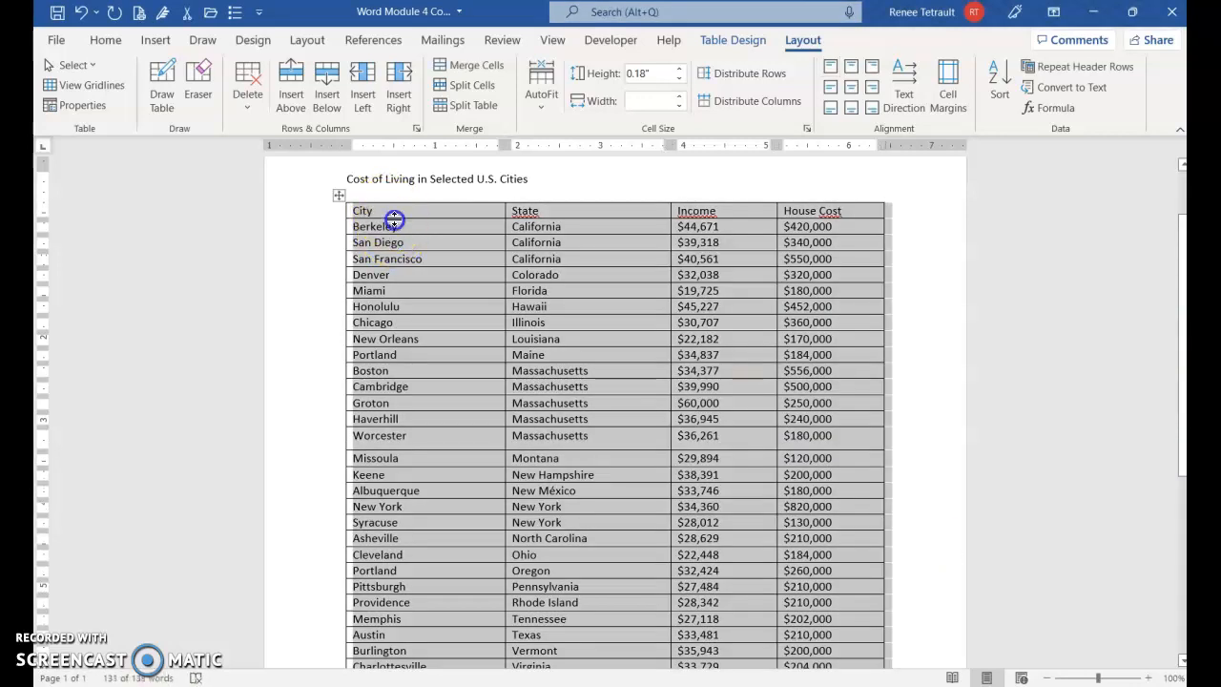
{"action": "left_click", "coordinate": [675, 274]}
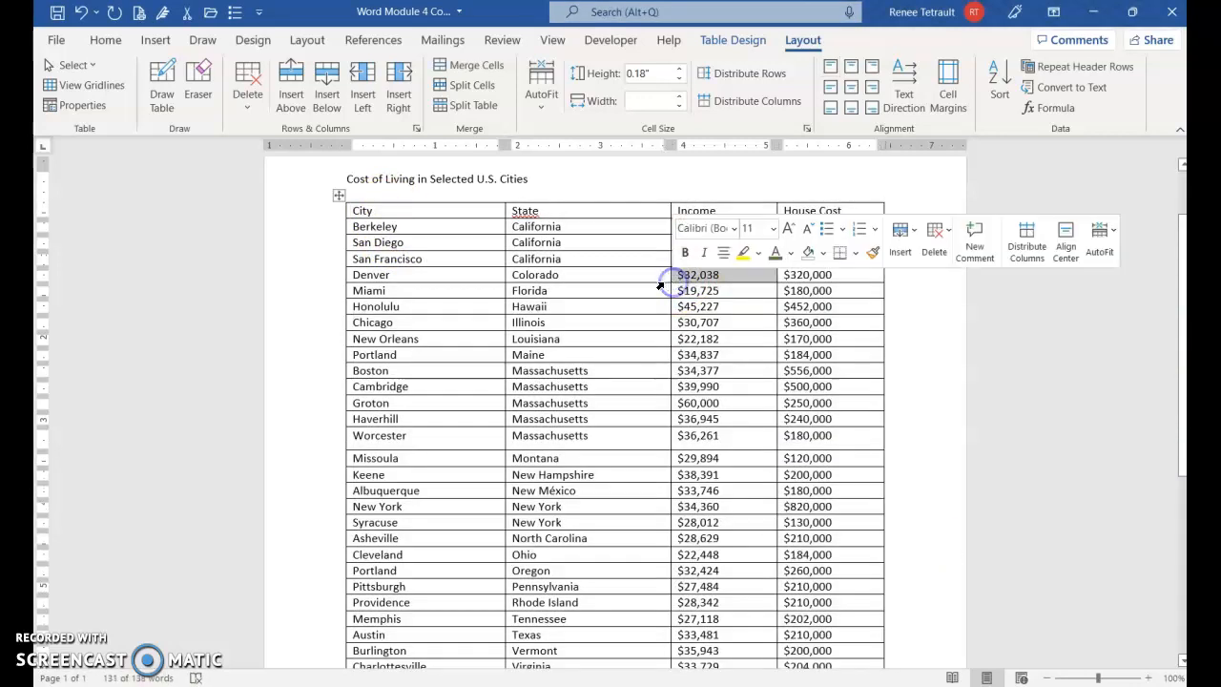
{"action": "left_click", "coordinate": [591, 274]}
- Insert an empty row at the end of the table, below the Seattle row
{"action": "scroll", "coordinate": [735, 382], "scroll_direction": "down", "scroll_amount": 1}
{"action": "scroll", "coordinate": [735, 370], "scroll_direction": "down", "scroll_amount": 1}
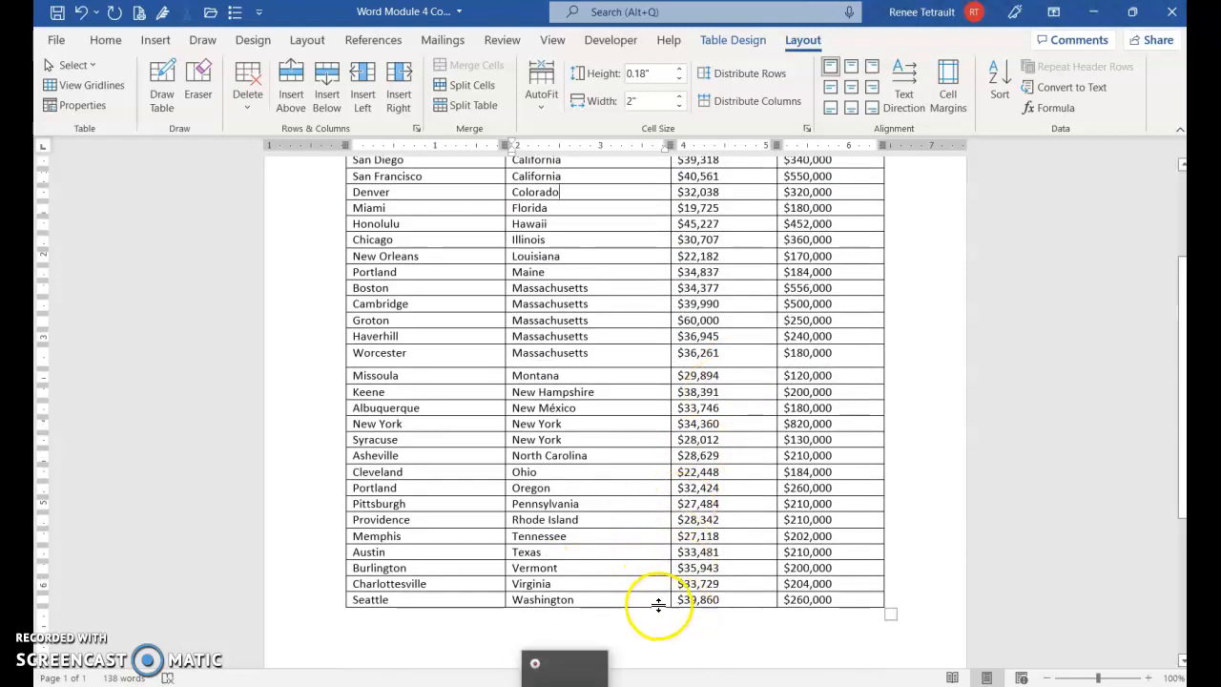
{"action": "scroll", "coordinate": [668, 582], "scroll_direction": "down", "scroll_amount": 3}
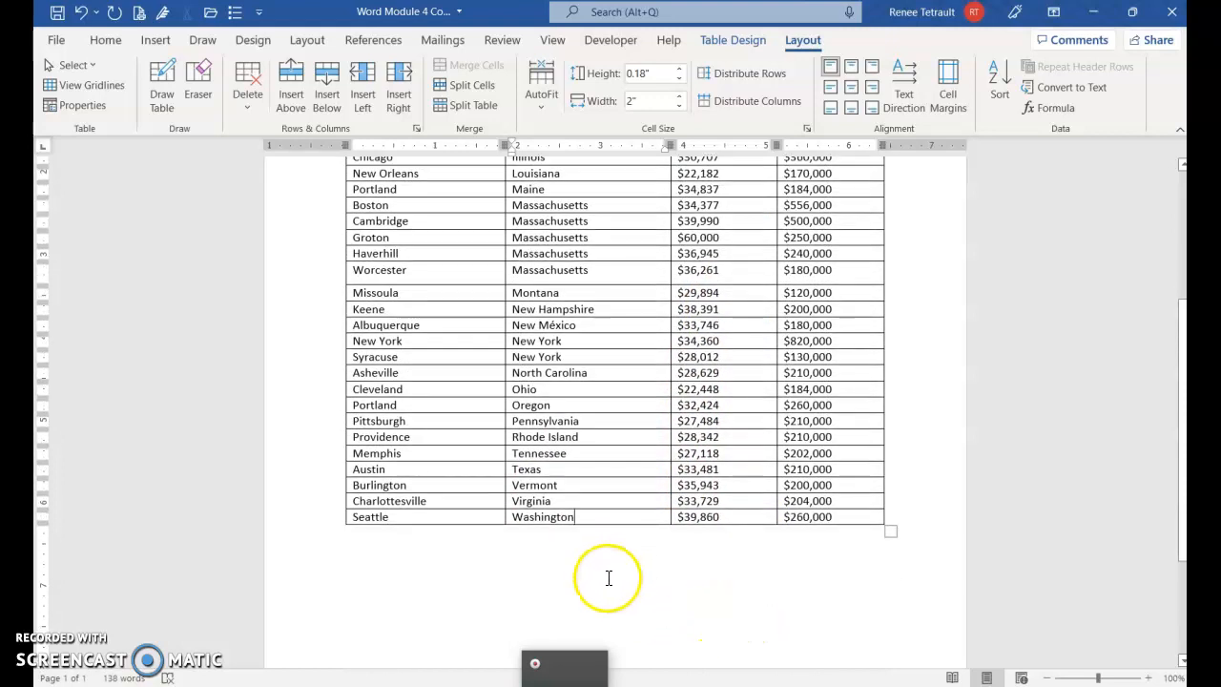
{"action": "mouse_move", "coordinate": [344, 537]}
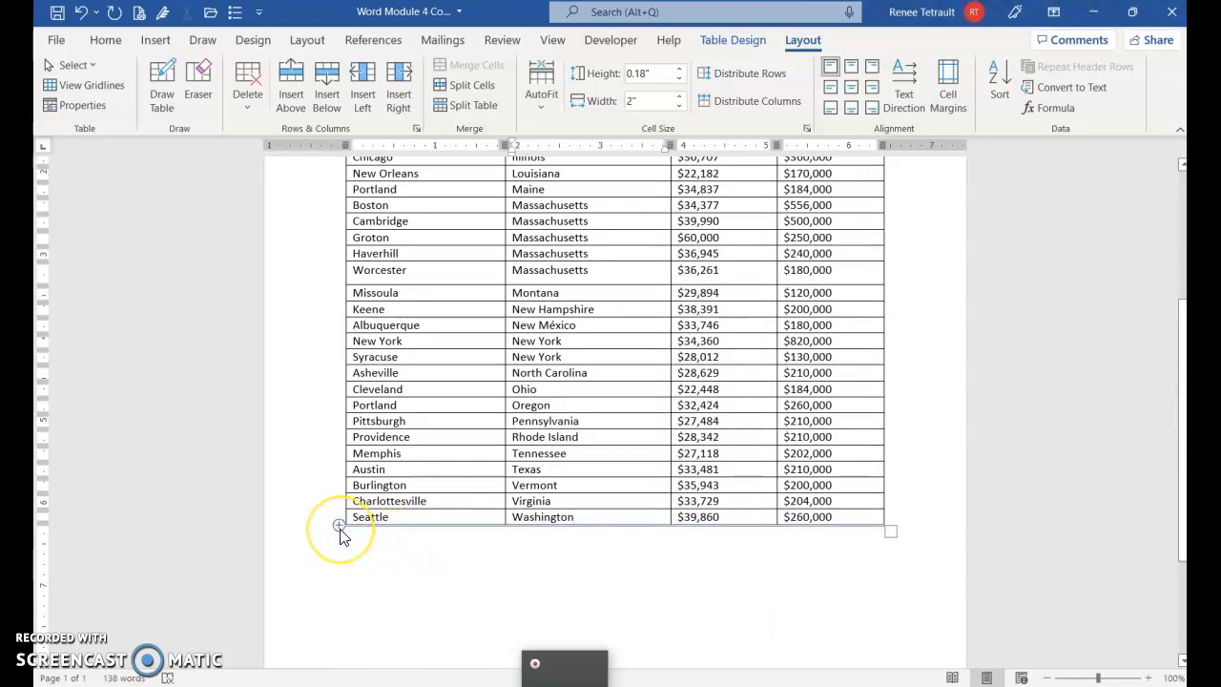
{"action": "left_click", "coordinate": [341, 531]}
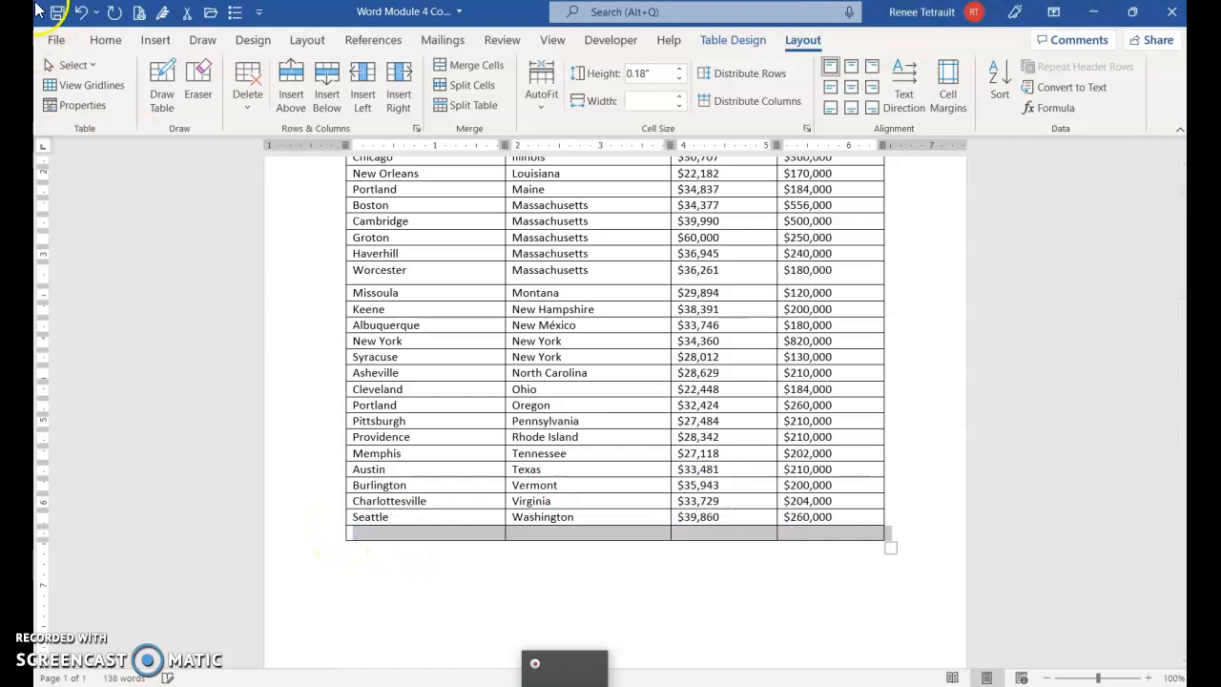
- Undo the inserted row, add a new last row below the Seattle row, and enter Totals in its State column
{"action": "left_click", "coordinate": [81, 13]}
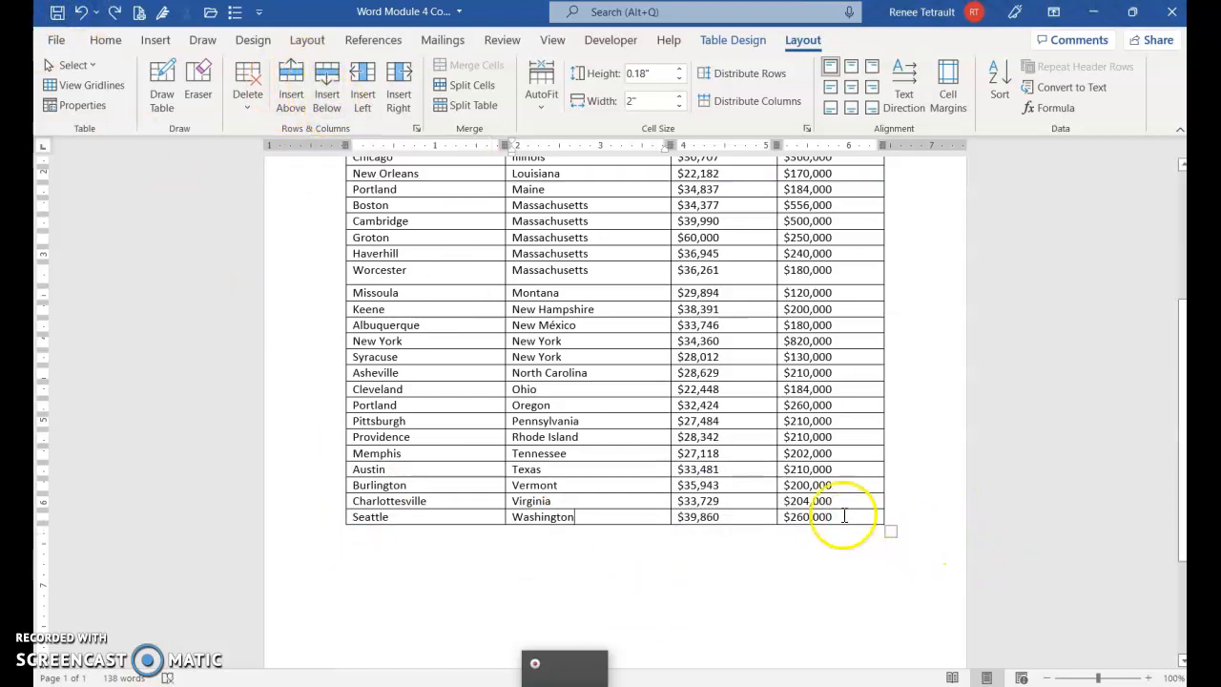
{"action": "left_click", "coordinate": [863, 545]}
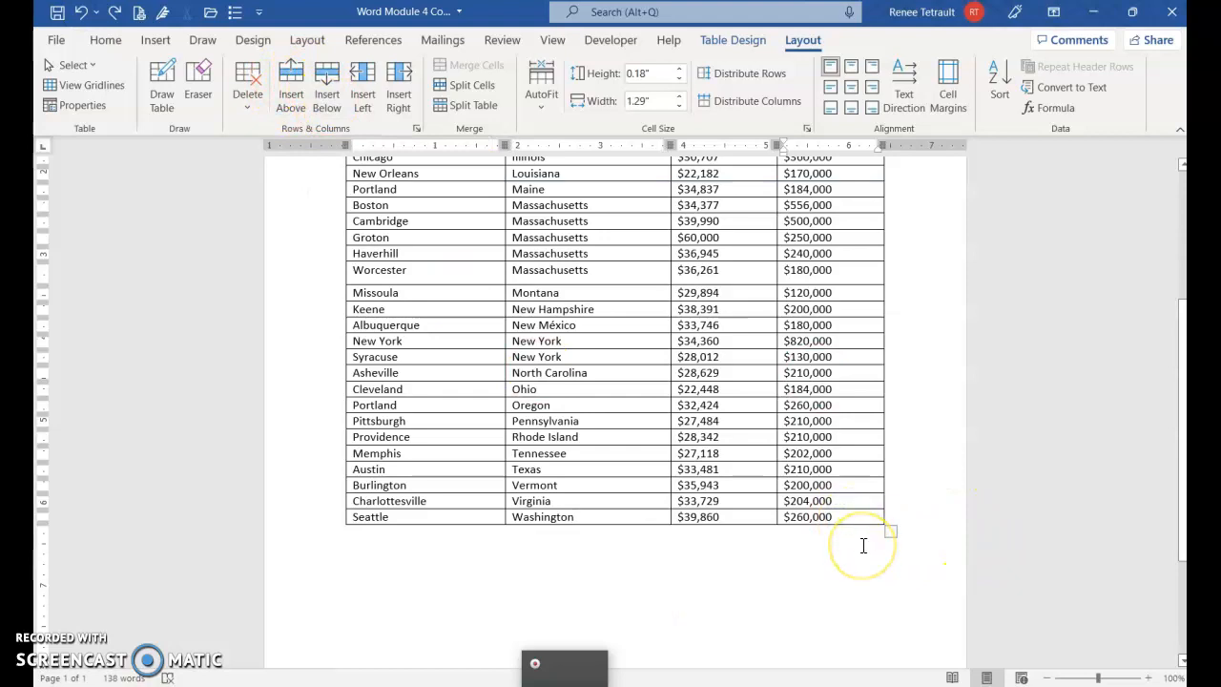
{"action": "key", "text": "Tab"}
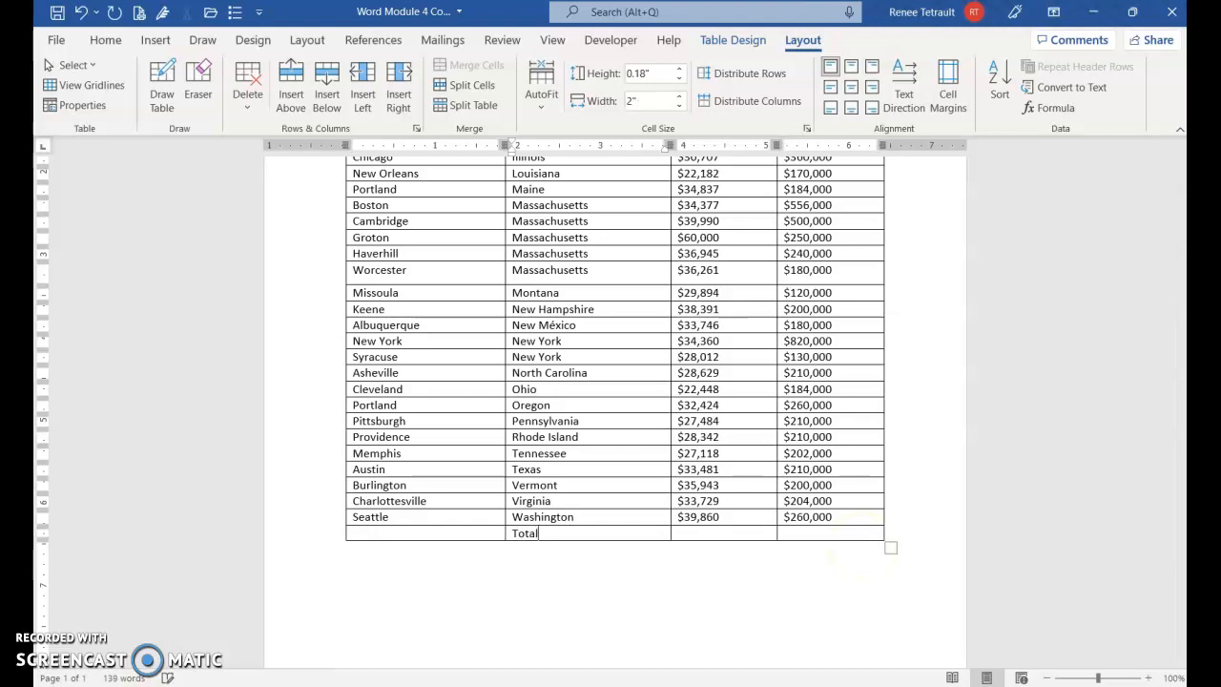
{"action": "key", "text": "Tab"}
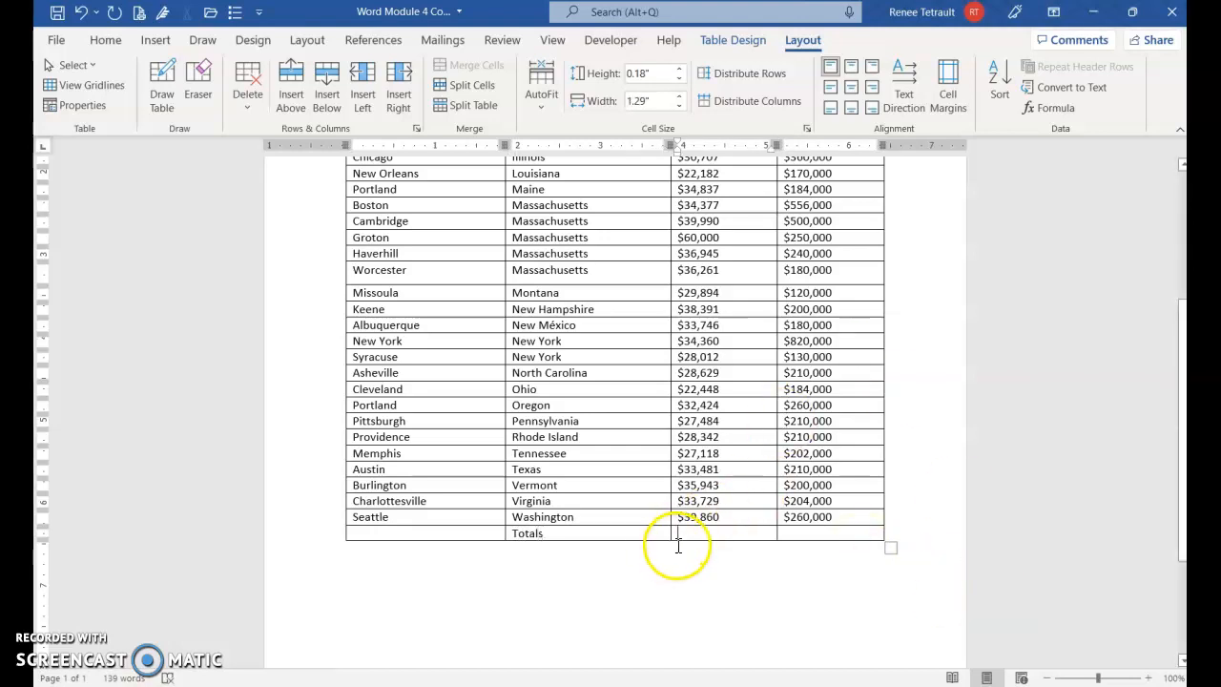
- Total the Income and House Cost columns in the Totals row with =SUM(ABOVE), using the number format $#,##0.00;($#,##0.00)
{"action": "scroll", "coordinate": [718, 506], "scroll_direction": "up", "scroll_amount": 2}
{"action": "scroll", "coordinate": [726, 508], "scroll_direction": "up", "scroll_amount": 2}
{"action": "scroll", "coordinate": [790, 474], "scroll_direction": "down", "scroll_amount": 2}
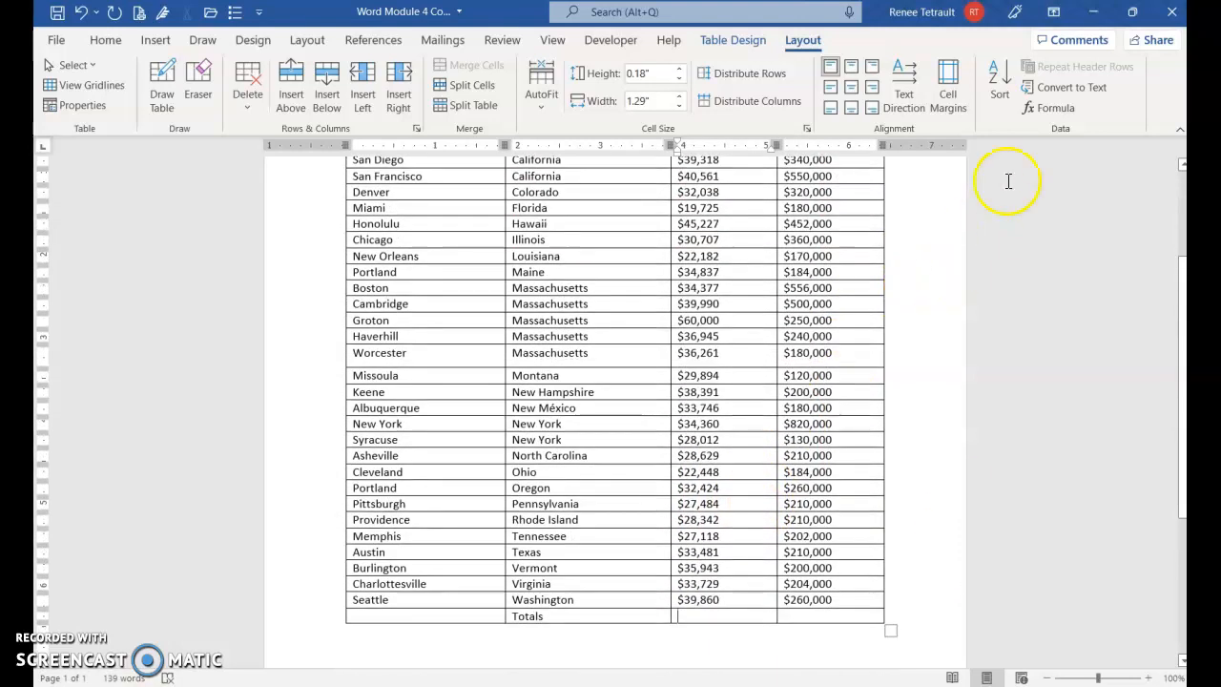
{"action": "left_click", "coordinate": [1051, 110]}
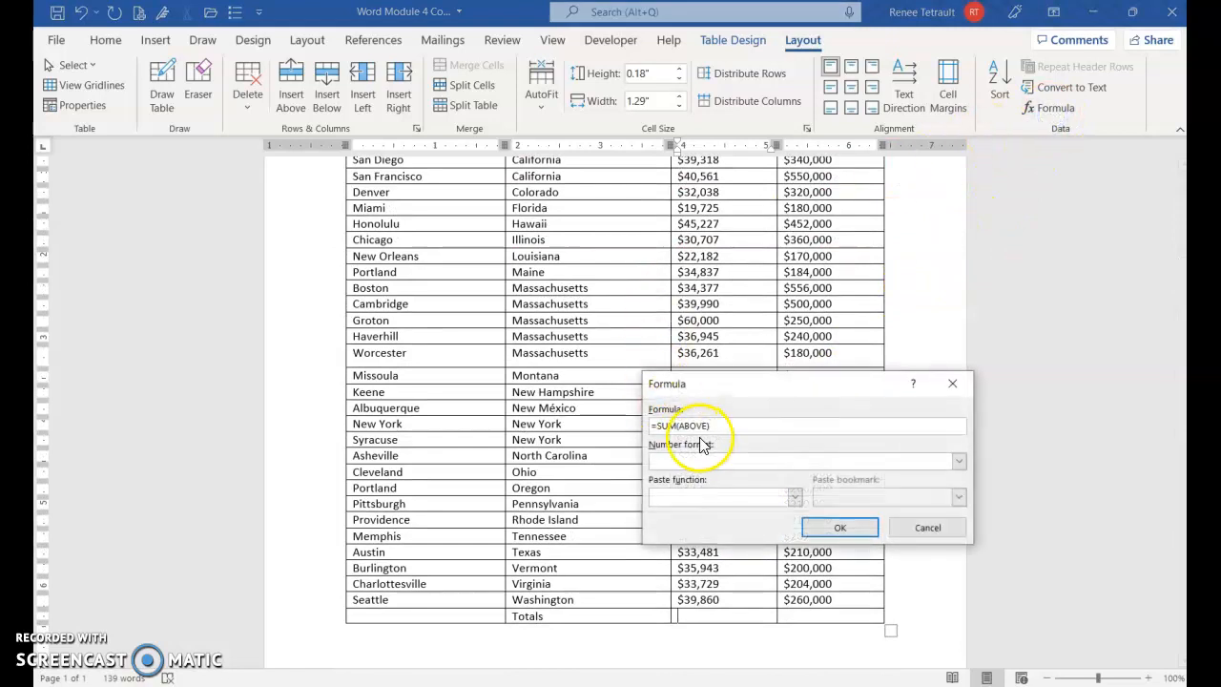
{"action": "left_click", "coordinate": [959, 462]}
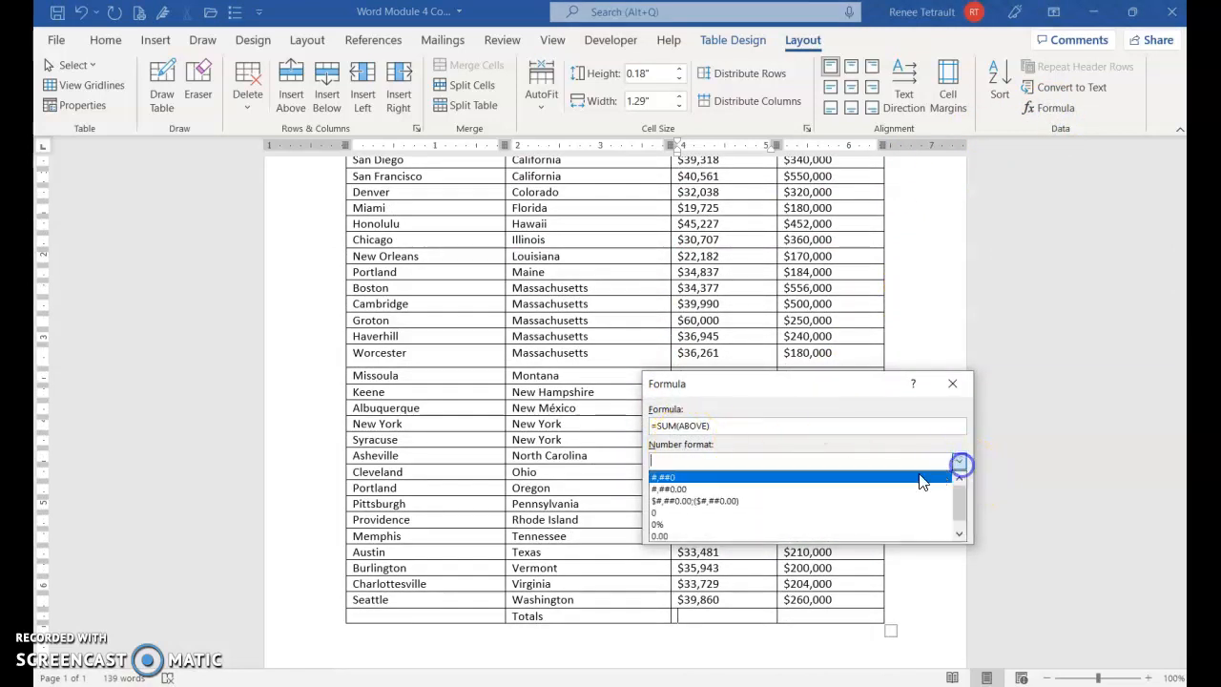
{"action": "left_click", "coordinate": [681, 504]}
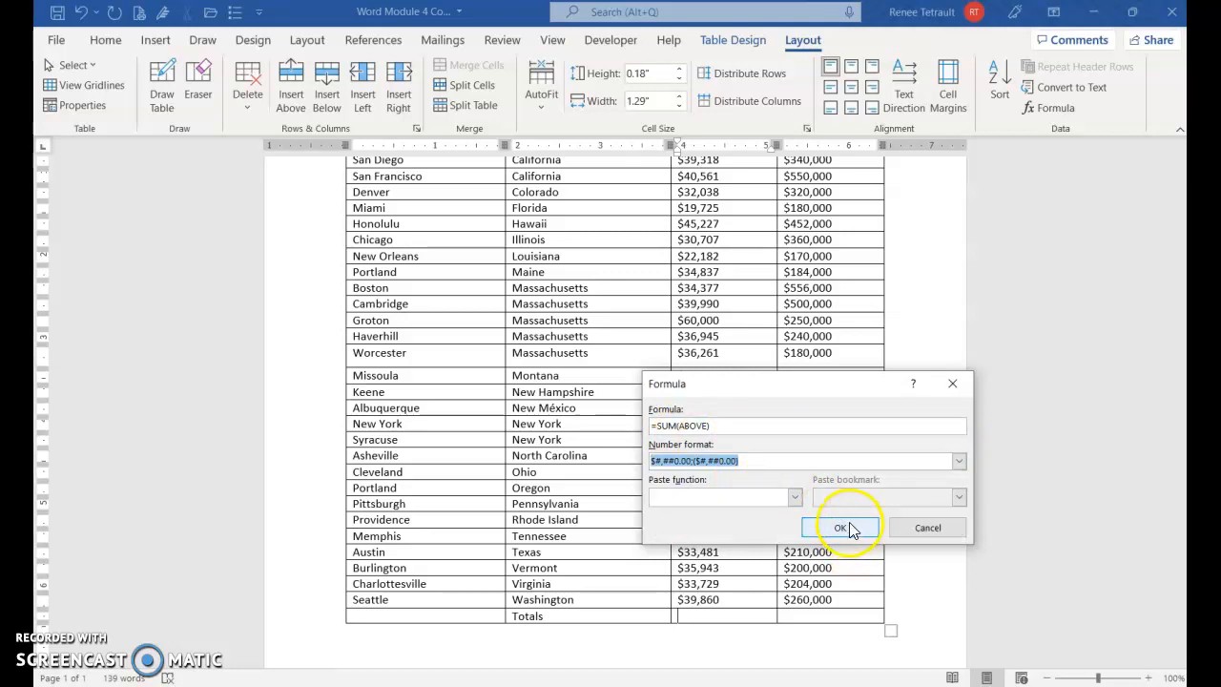
{"action": "left_click", "coordinate": [841, 528]}
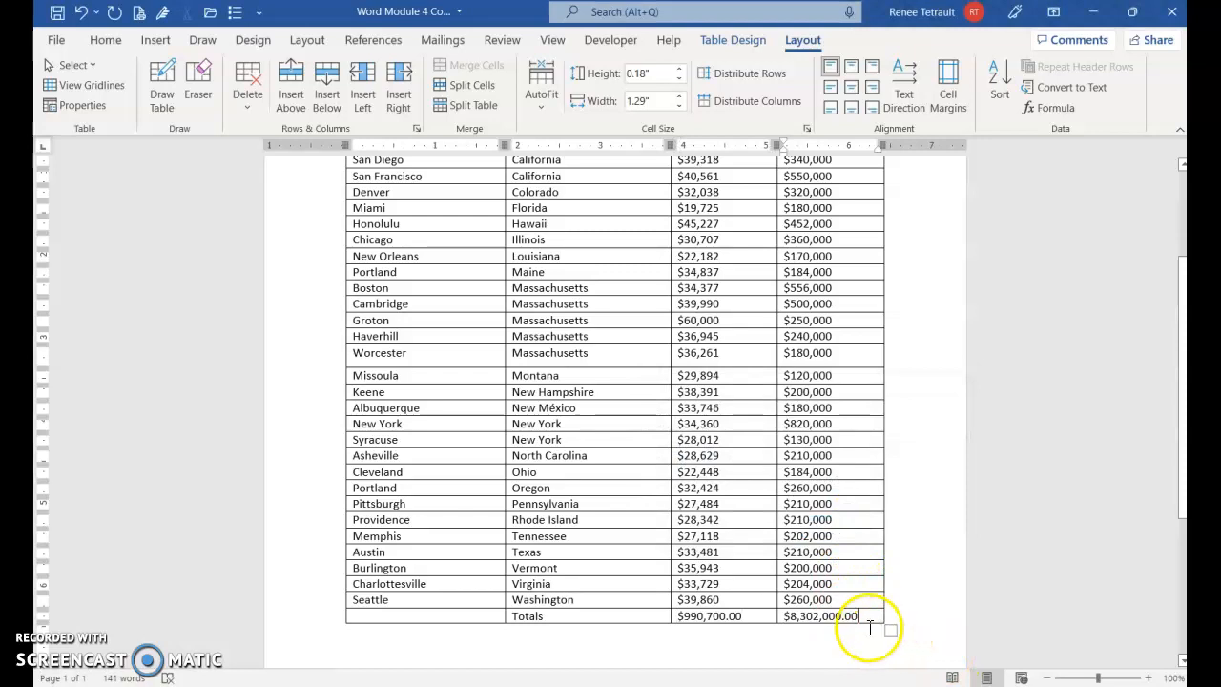
- Align all Income and House Cost amounts, including the totals, to the centre right of their cells
{"action": "left_click_drag", "start_coordinate": [868, 615], "coordinate": [698, 252]}
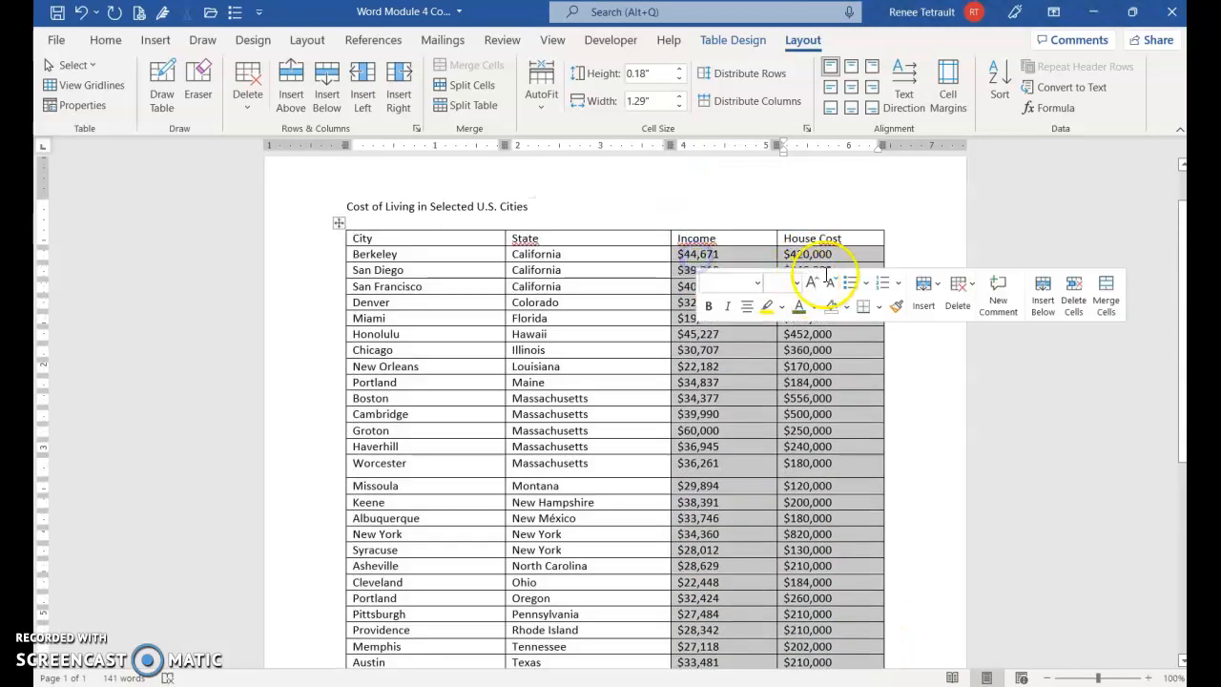
{"action": "left_click", "coordinate": [870, 87]}
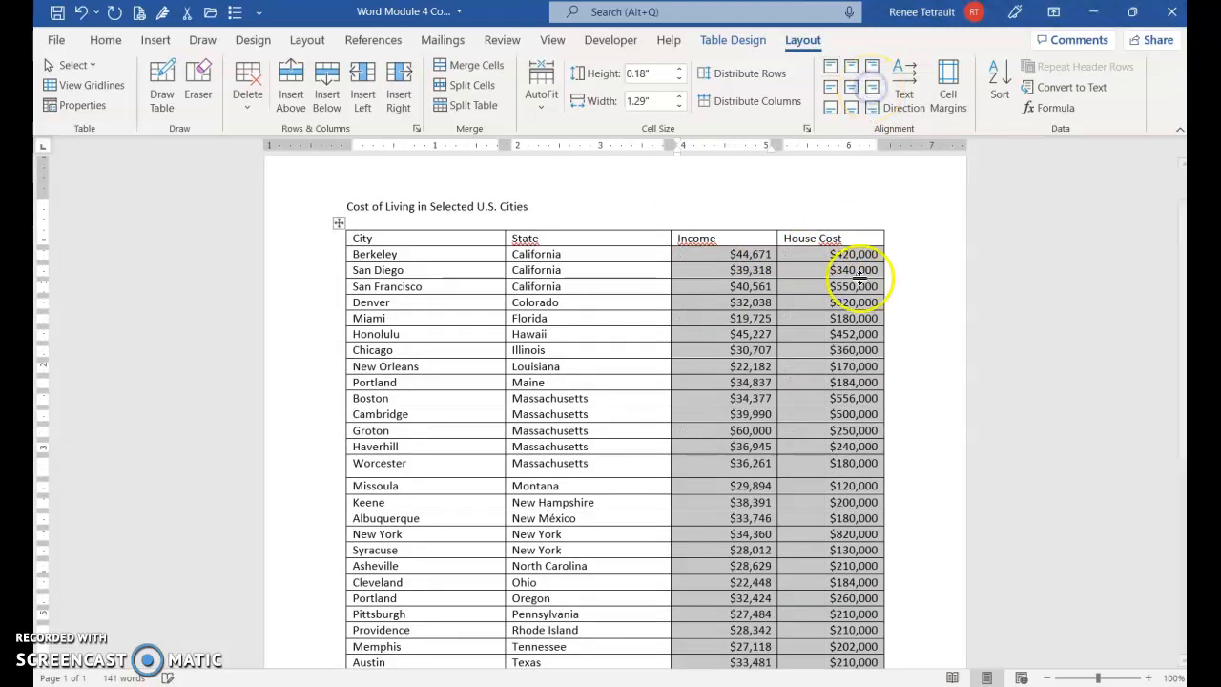
- Format the table's header row in 16 pt bold and centre its headings horizontally
{"action": "left_click", "coordinate": [302, 246]}
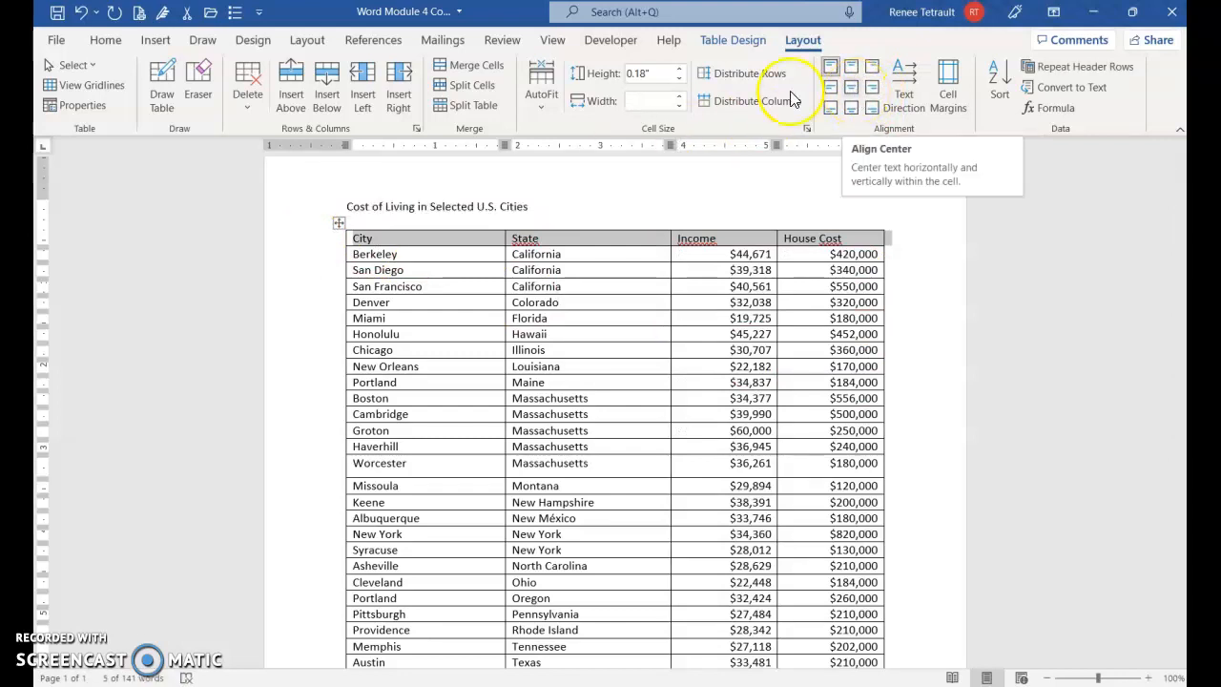
{"action": "left_click", "coordinate": [113, 40]}
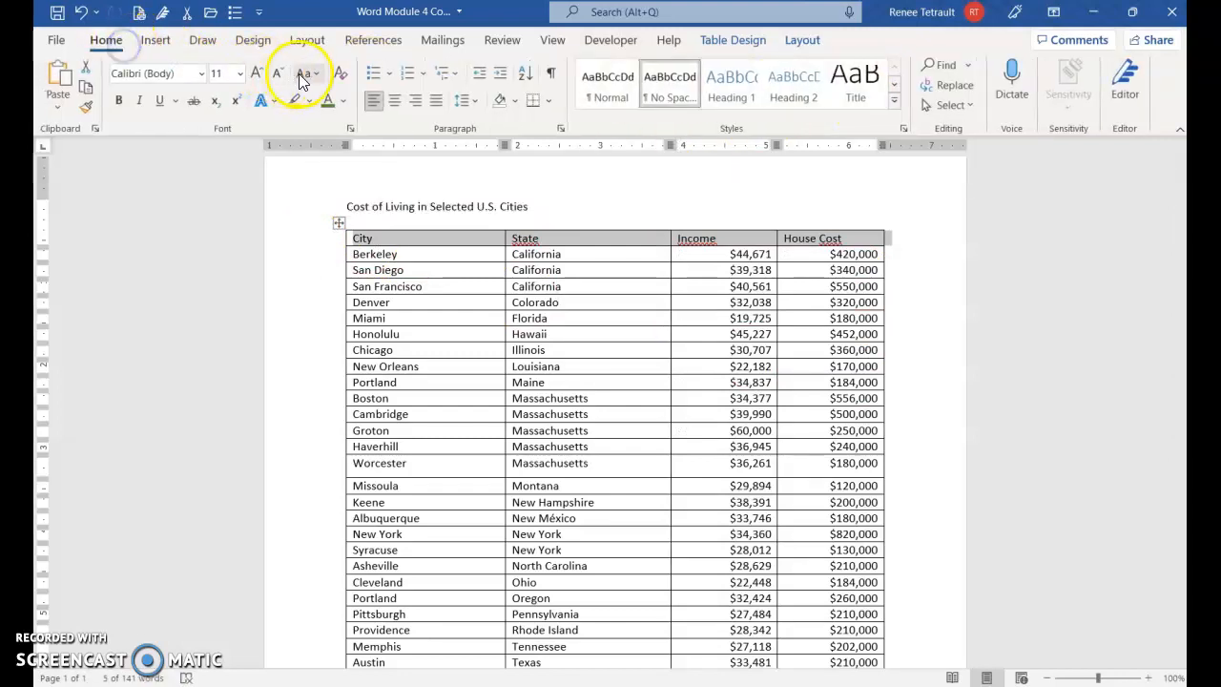
{"action": "left_click", "coordinate": [255, 72]}
{"action": "left_click", "coordinate": [254, 72]}
{"action": "left_click", "coordinate": [255, 73]}
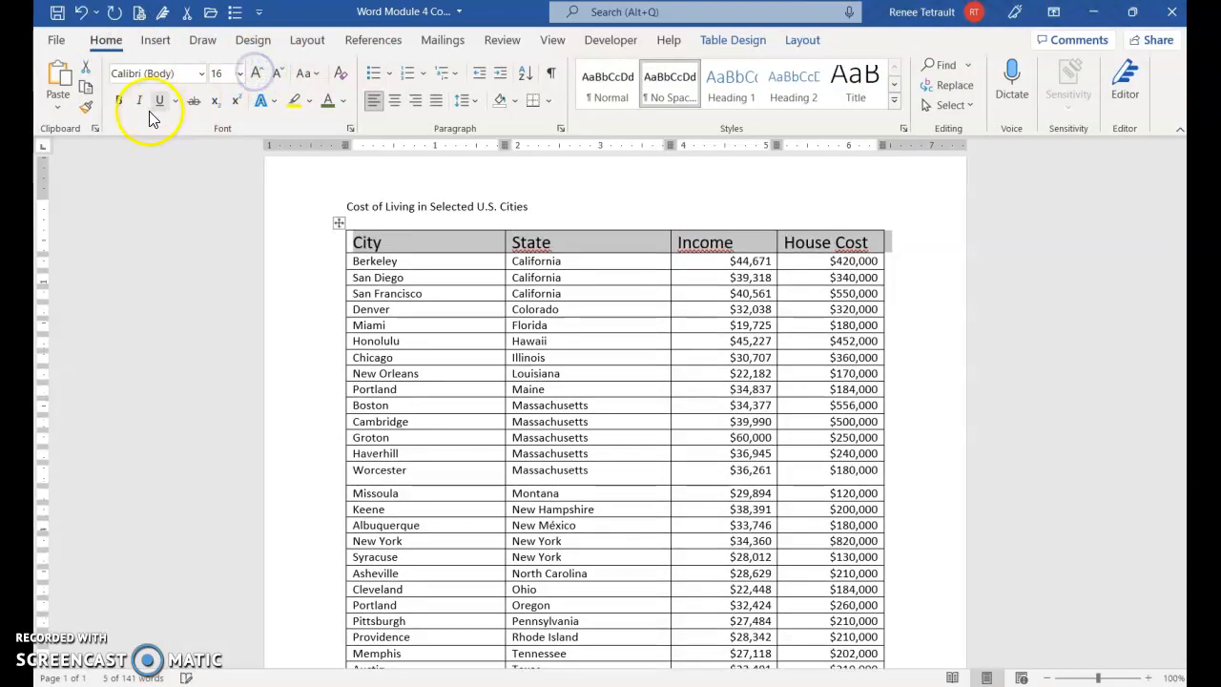
{"action": "left_click", "coordinate": [119, 101]}
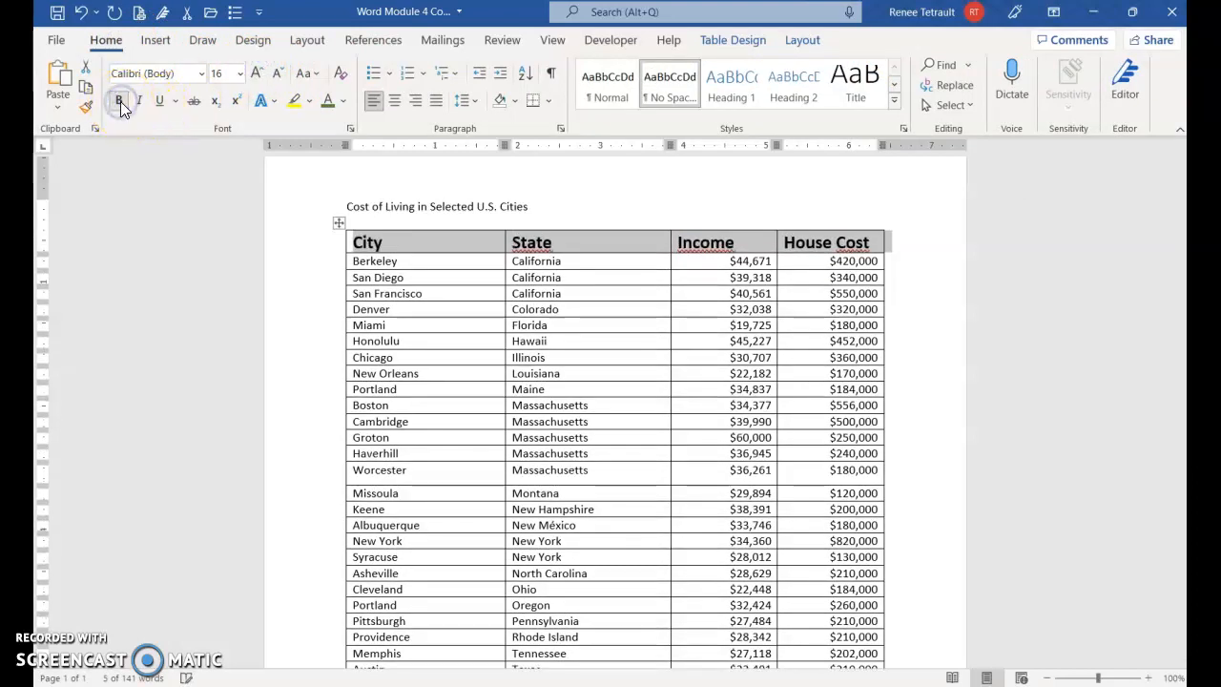
{"action": "left_click", "coordinate": [394, 100]}
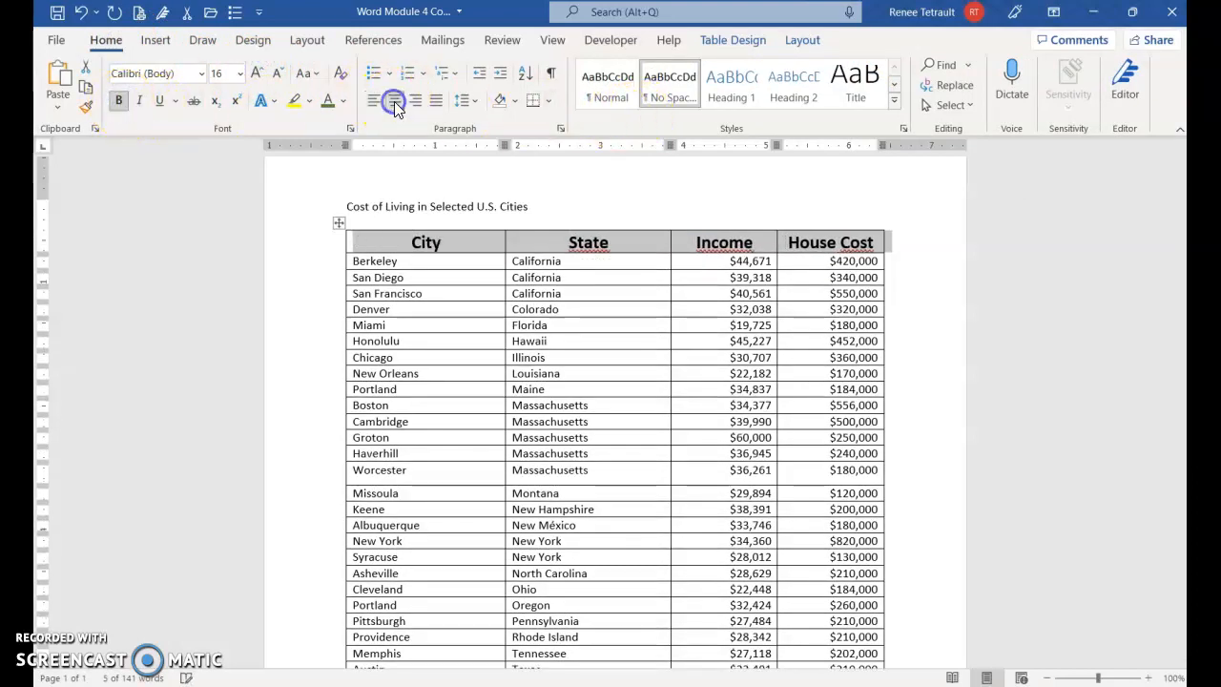
{"action": "left_click", "coordinate": [599, 481]}
- Format the title Cost of Living in Selected U.S. Cities as centred, bold, green text at 24 pt
{"action": "left_click", "coordinate": [325, 207]}
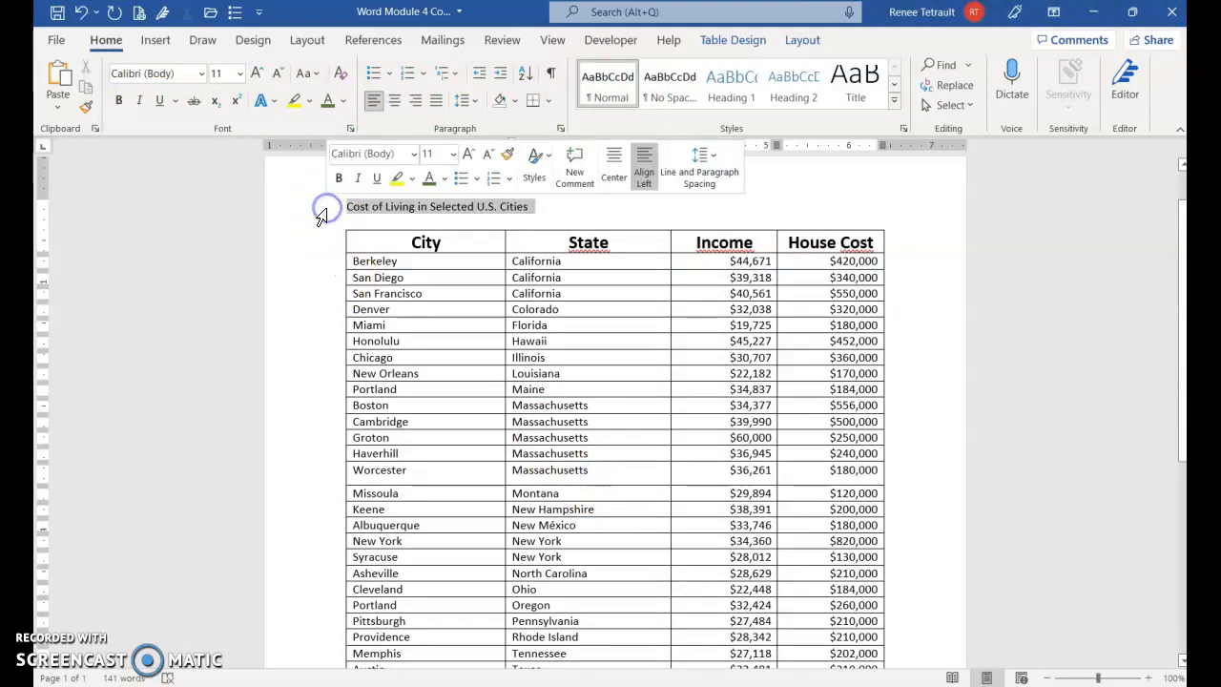
{"action": "left_click", "coordinate": [258, 75]}
{"action": "left_click", "coordinate": [258, 74]}
{"action": "left_click", "coordinate": [257, 74]}
{"action": "left_click", "coordinate": [258, 75]}
{"action": "left_click", "coordinate": [257, 74]}
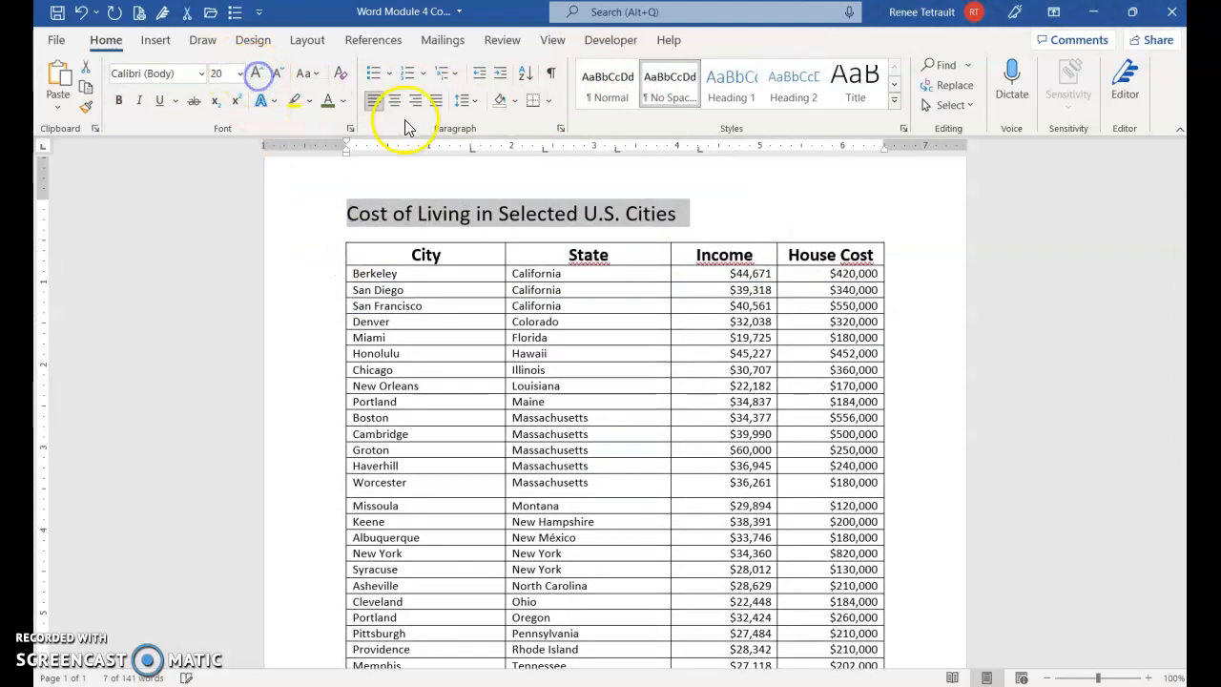
{"action": "left_click", "coordinate": [399, 105]}
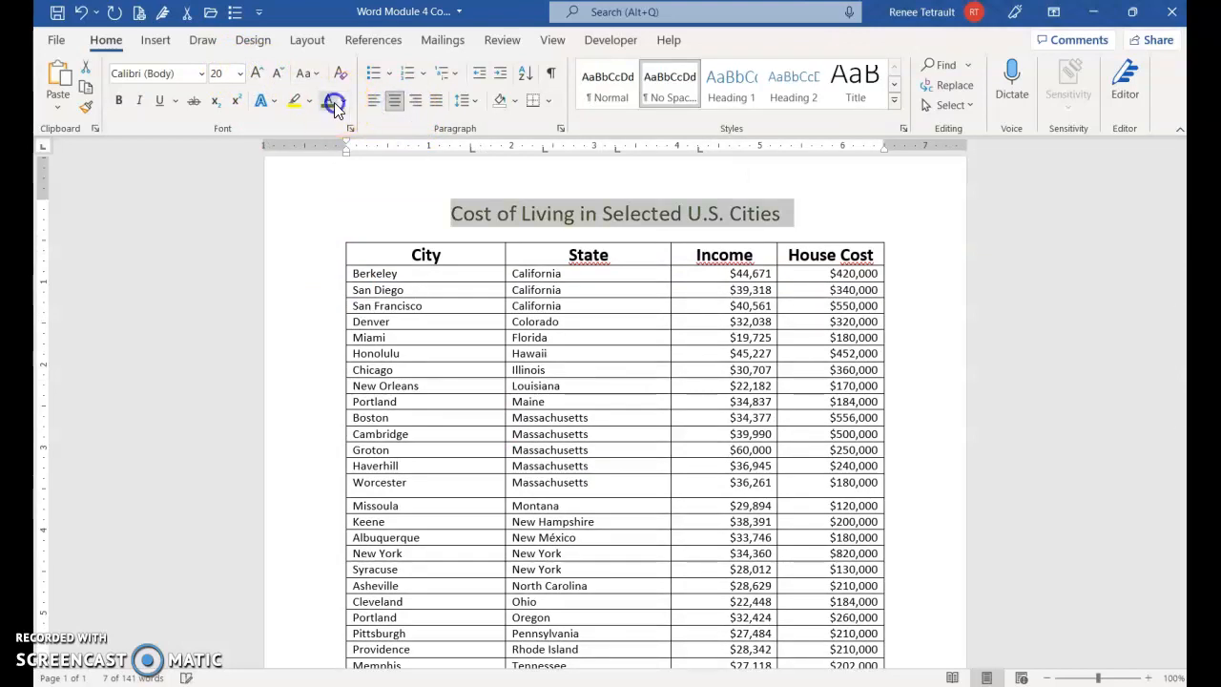
{"action": "left_click", "coordinate": [118, 101]}
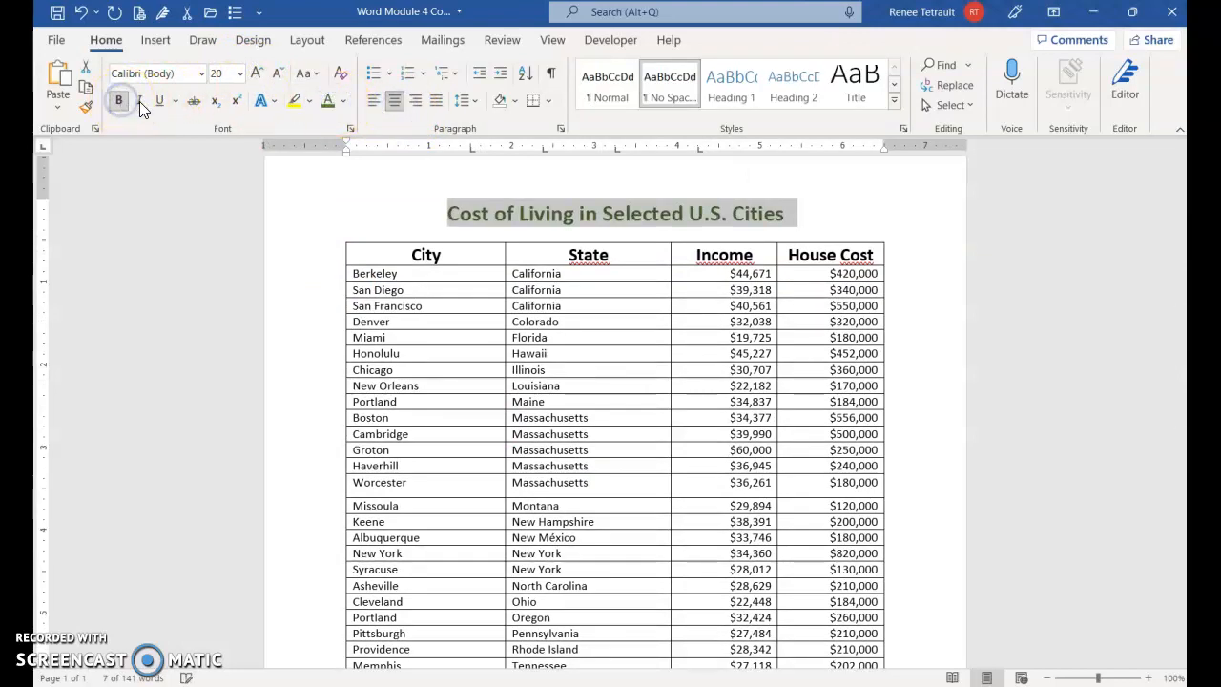
{"action": "left_click", "coordinate": [257, 80]}
{"action": "left_click", "coordinate": [258, 80]}
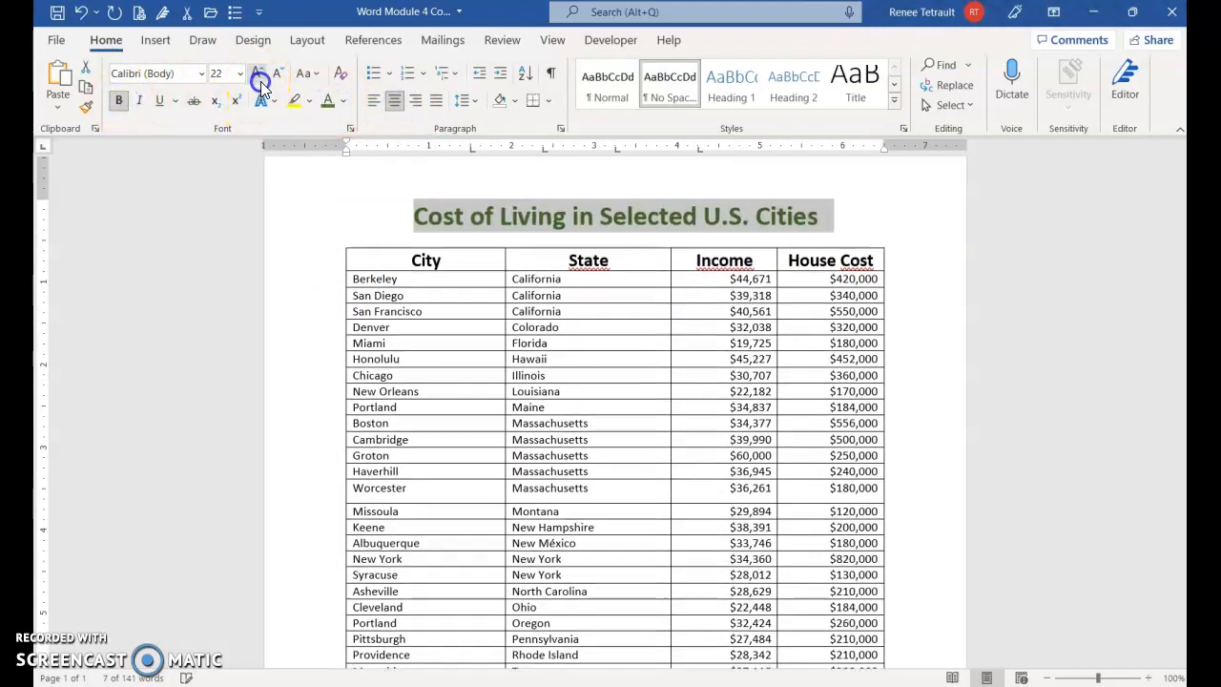
{"action": "left_click", "coordinate": [702, 444]}
- Set the height of all rows in the table to 0.4"
{"action": "scroll", "coordinate": [702, 447], "scroll_direction": "down", "scroll_amount": 5}
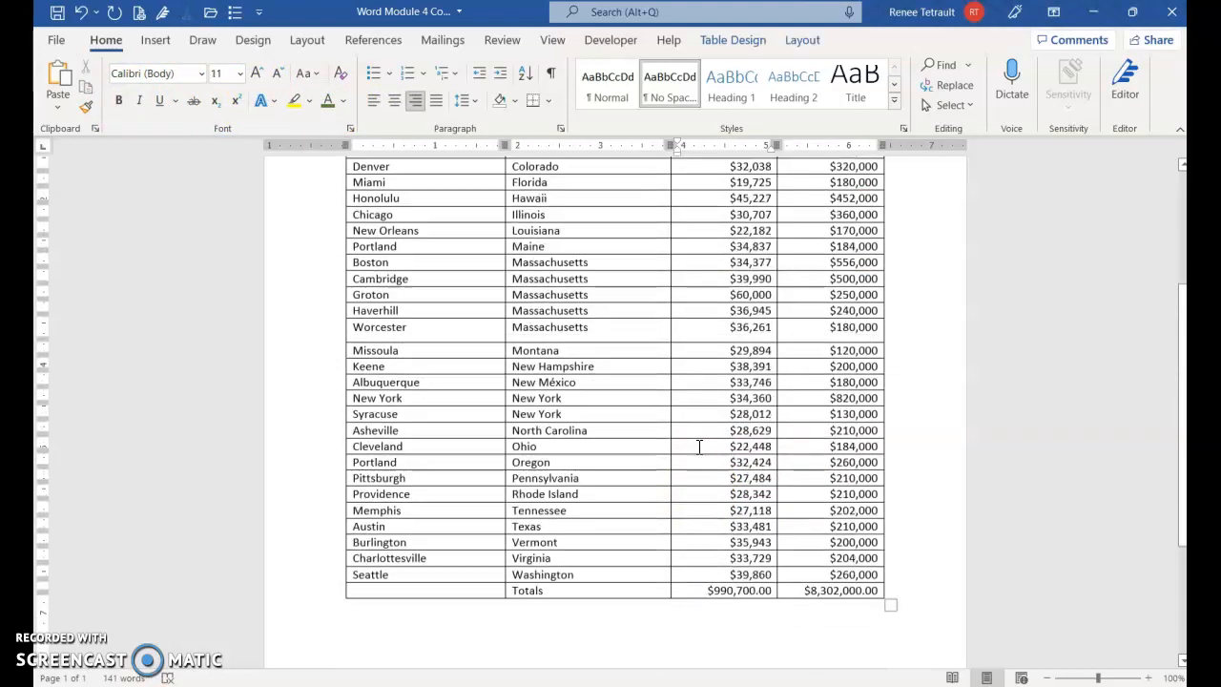
{"action": "scroll", "coordinate": [702, 453], "scroll_direction": "up", "scroll_amount": 5}
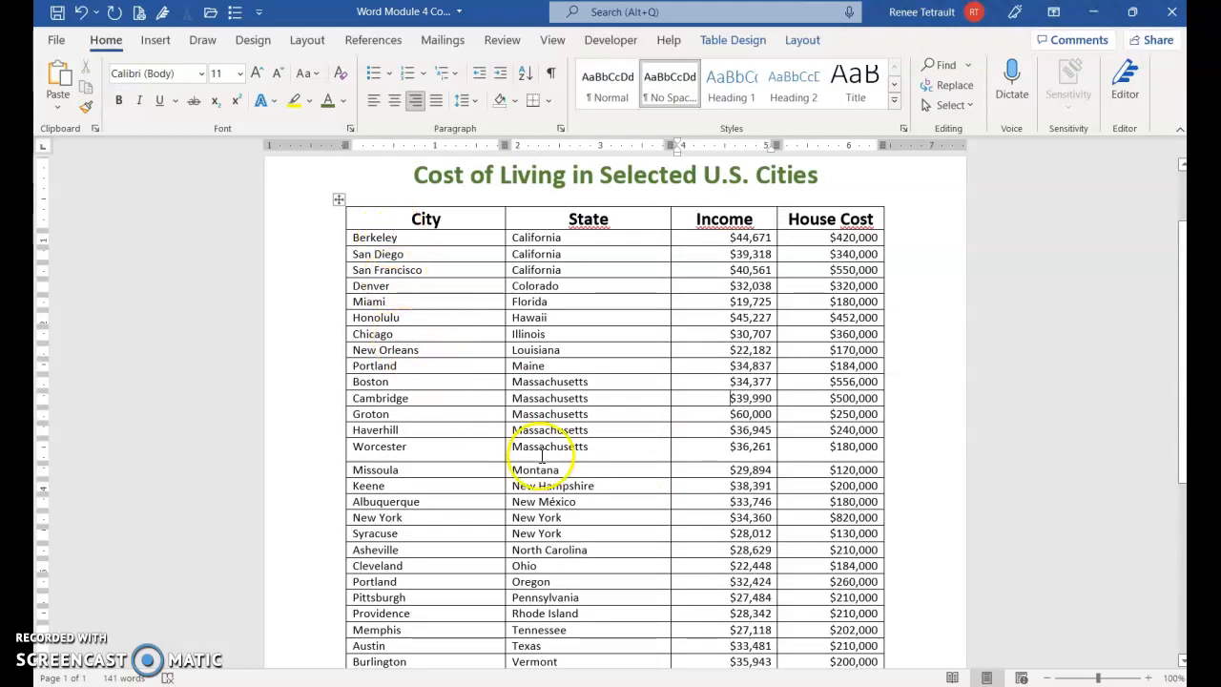
{"action": "left_click", "coordinate": [339, 200]}
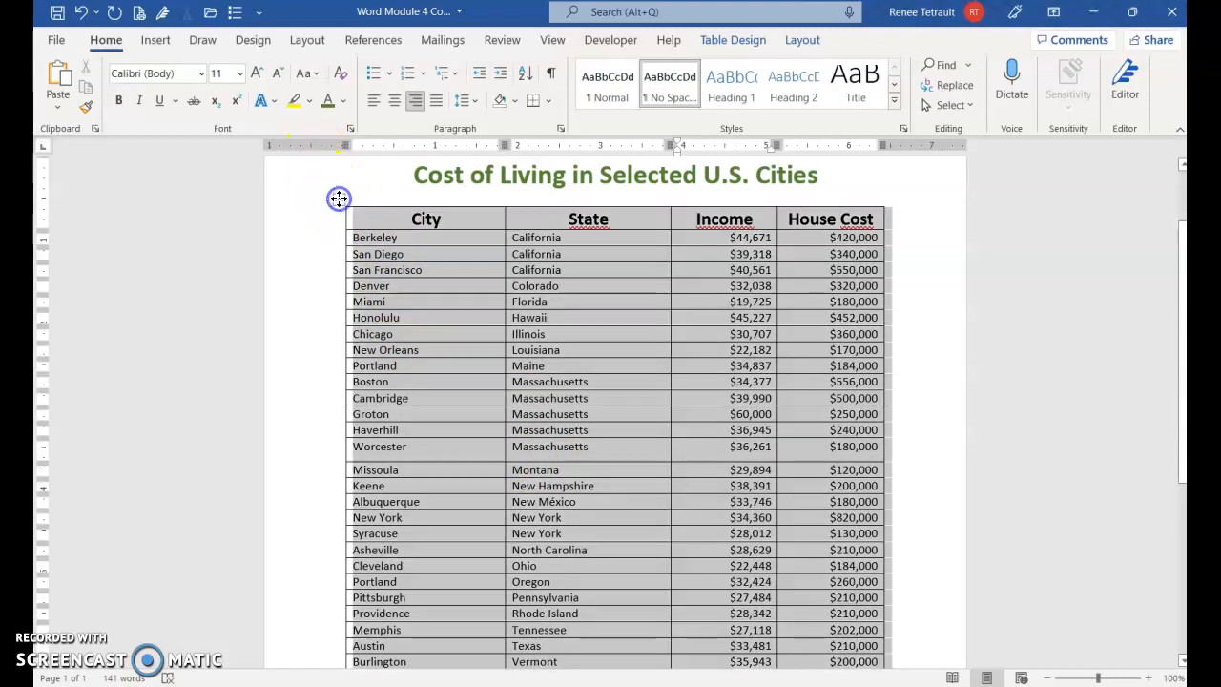
{"action": "left_click", "coordinate": [800, 43]}
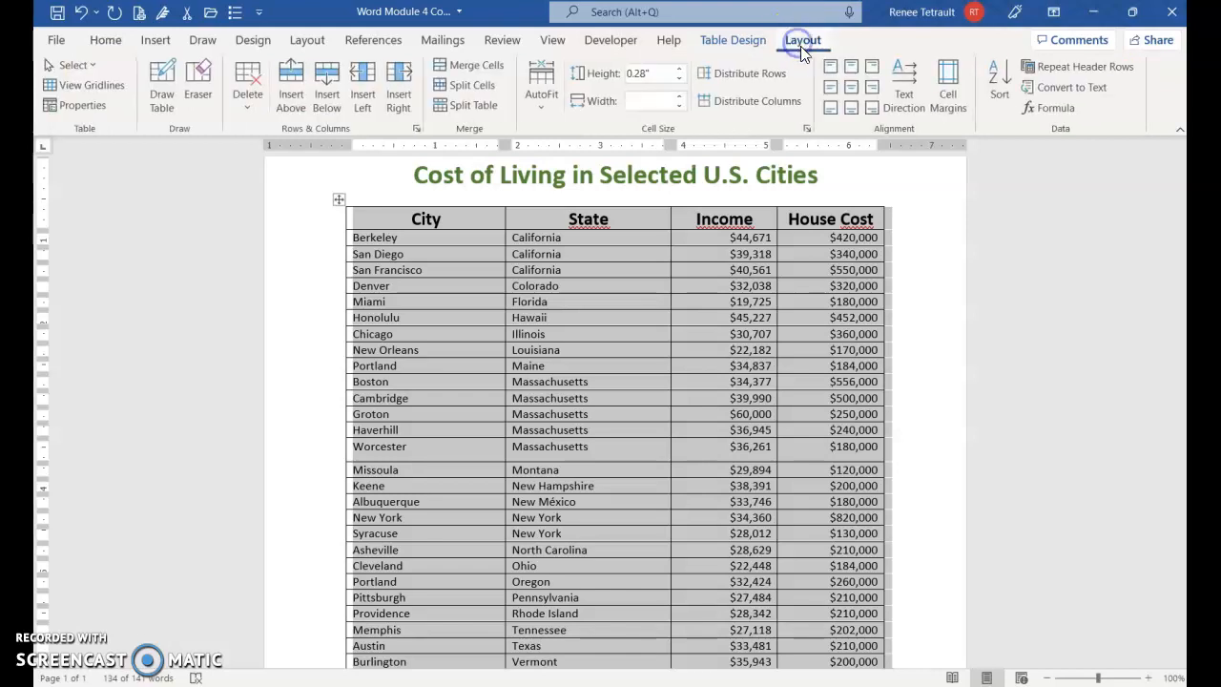
{"action": "left_click", "coordinate": [679, 69]}
{"action": "left_click", "coordinate": [680, 69]}
{"action": "left_click", "coordinate": [797, 252]}
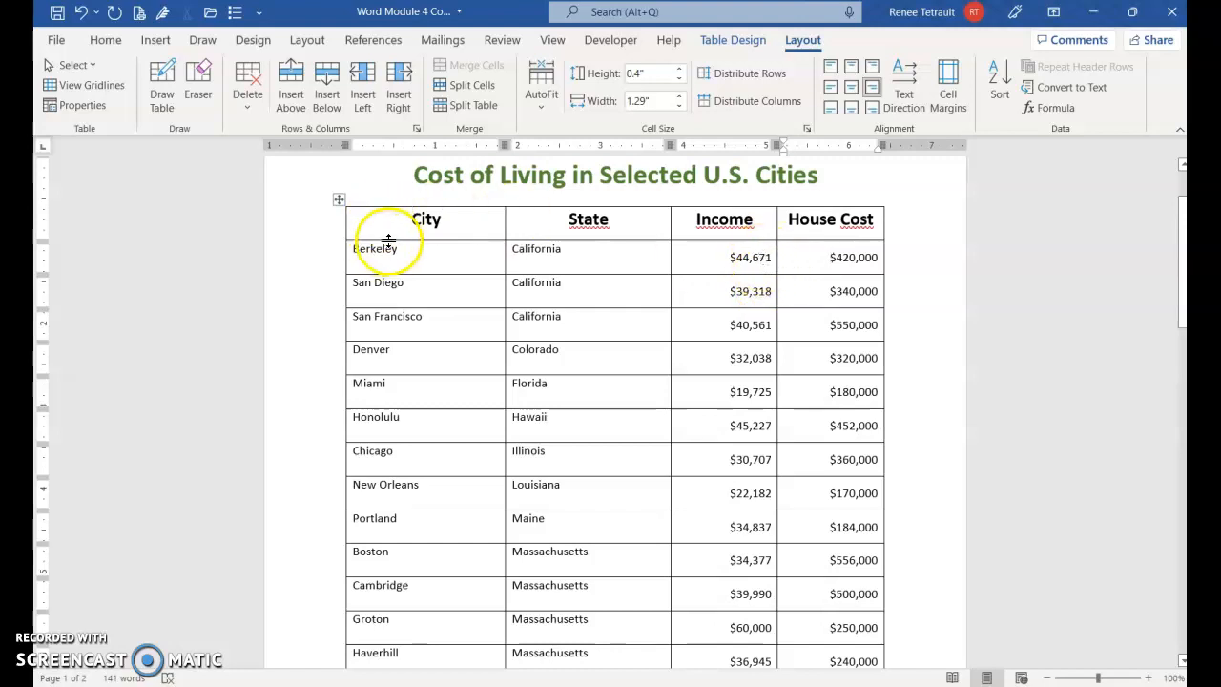
- Align the City and State cells from the Berkeley row through the Totals row to the centre left
{"action": "left_click_drag", "start_coordinate": [407, 249], "coordinate": [589, 496]}
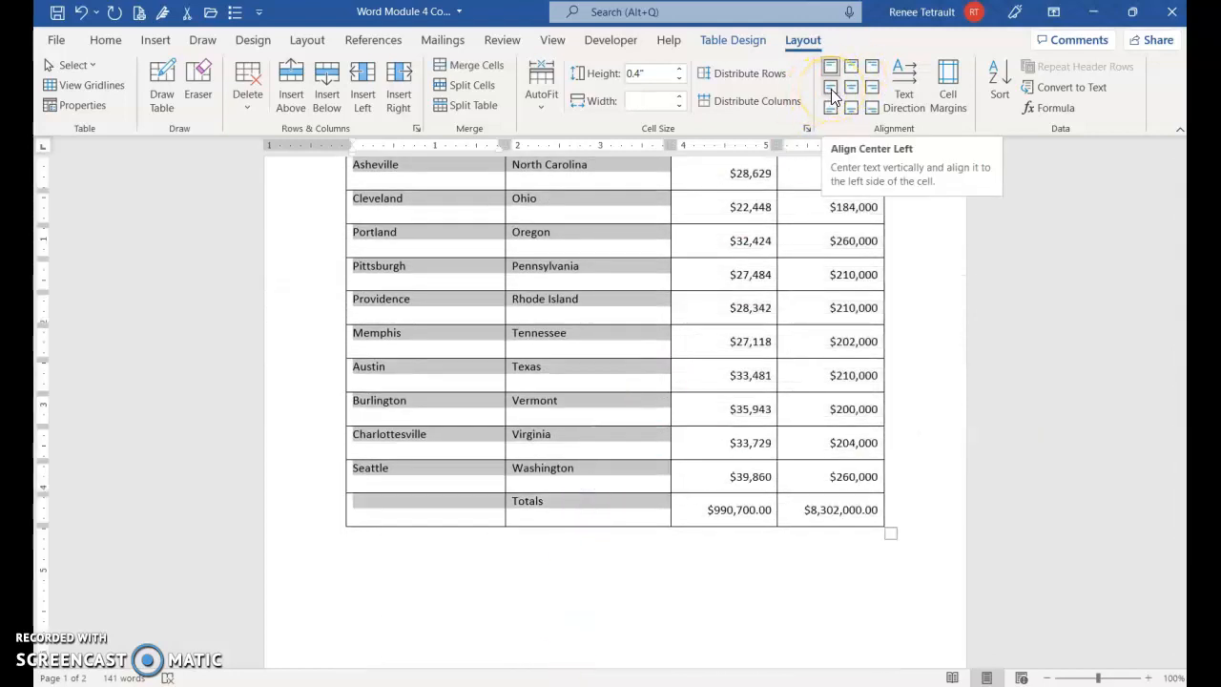
{"action": "left_click", "coordinate": [831, 89]}
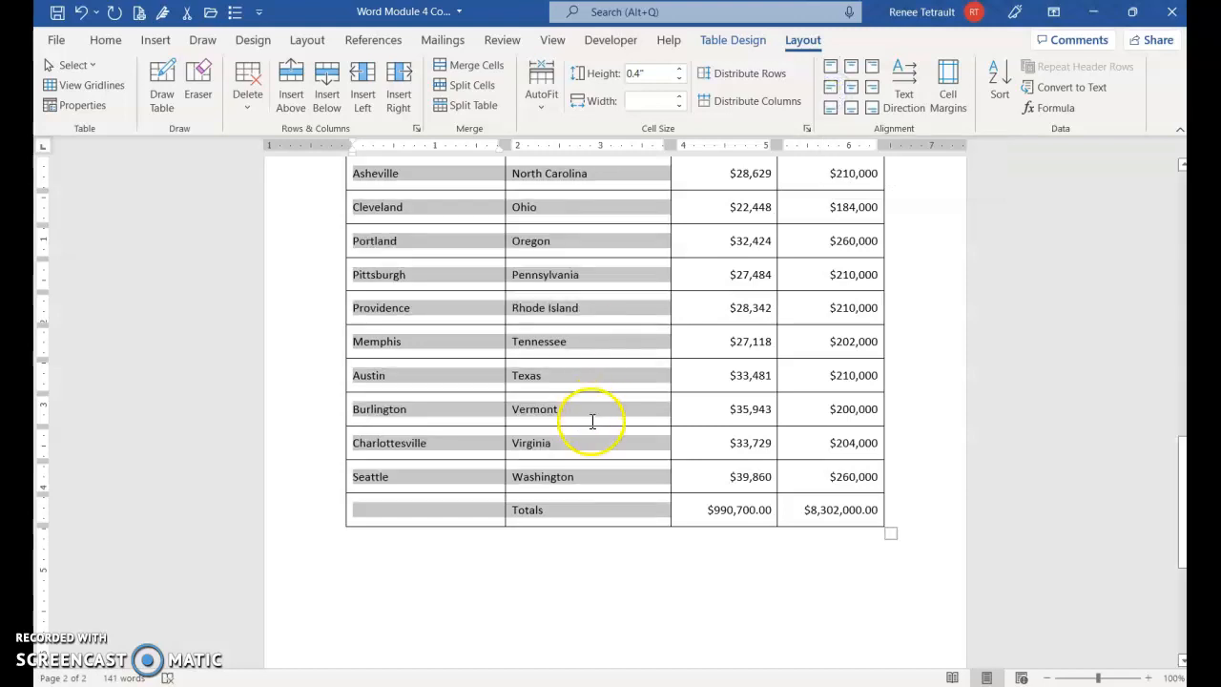
{"action": "left_click", "coordinate": [655, 491]}
- Centre the header row's text both horizontally and vertically within its cells
{"action": "scroll", "coordinate": [781, 458], "scroll_direction": "up", "scroll_amount": 3}
{"action": "scroll", "coordinate": [780, 458], "scroll_direction": "up", "scroll_amount": 15}
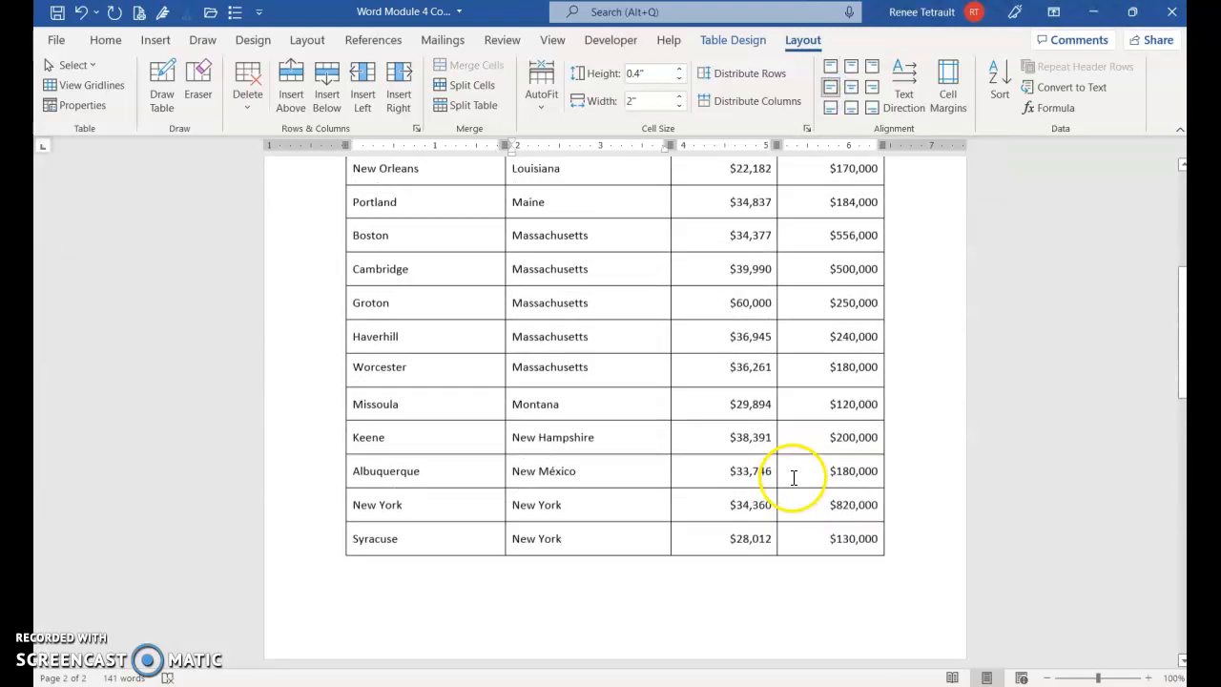
{"action": "left_click", "coordinate": [309, 334]}
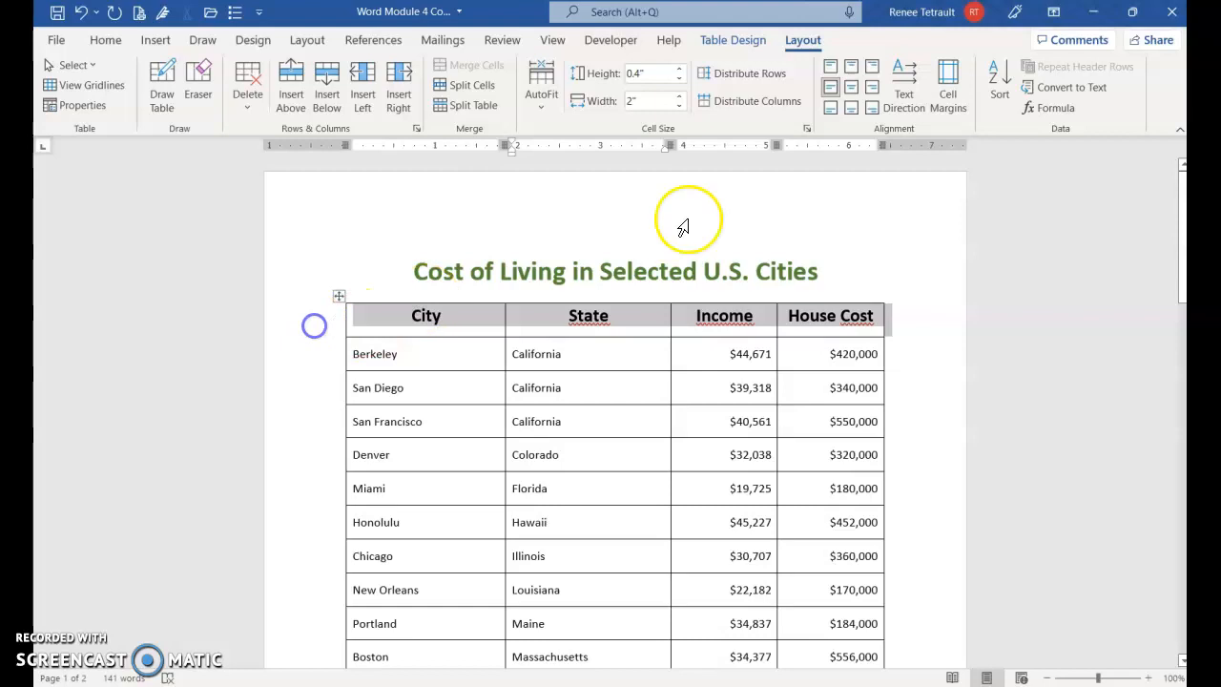
{"action": "left_click", "coordinate": [852, 89]}
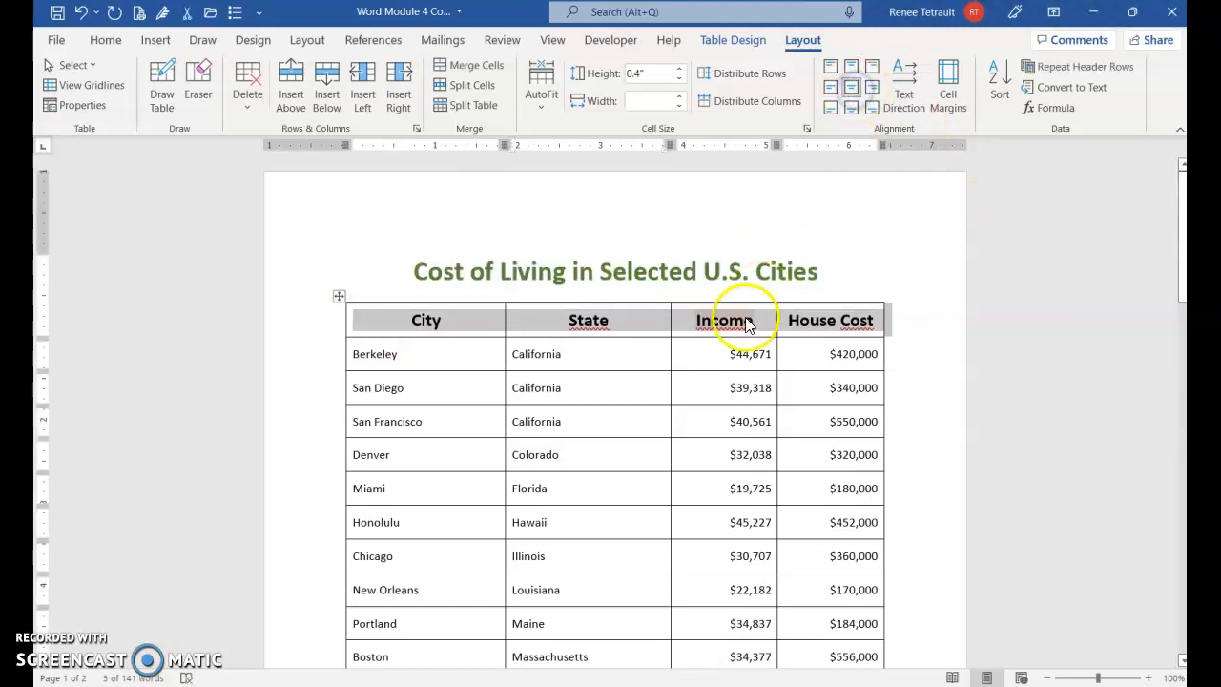
{"action": "left_click", "coordinate": [612, 332]}
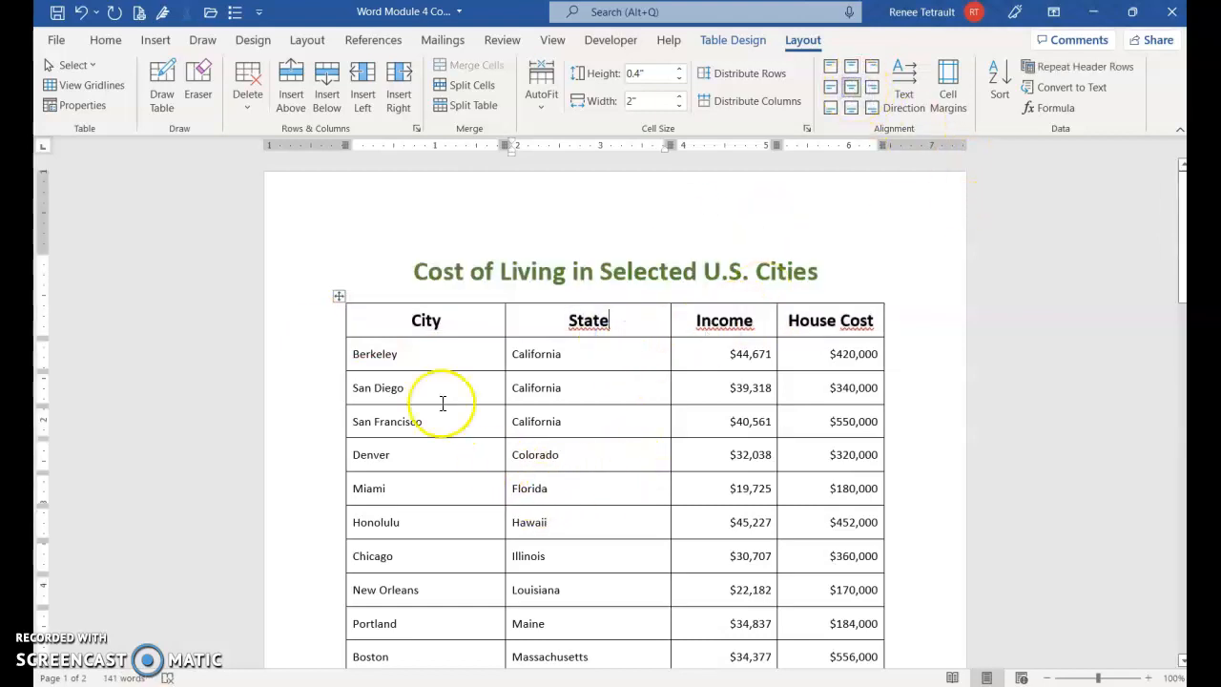
- Apply the green Grid Table style with a solid green header row and banded rows to the table
{"action": "scroll", "coordinate": [420, 381], "scroll_direction": "down", "scroll_amount": 2}
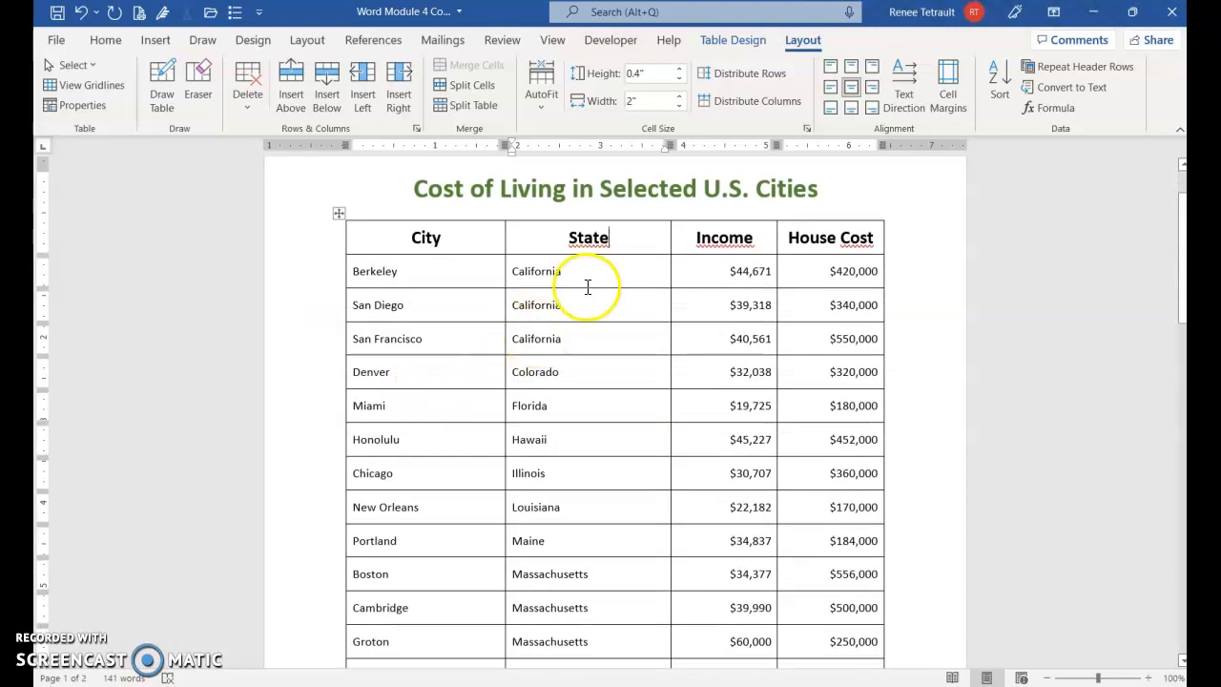
{"action": "left_click", "coordinate": [738, 42]}
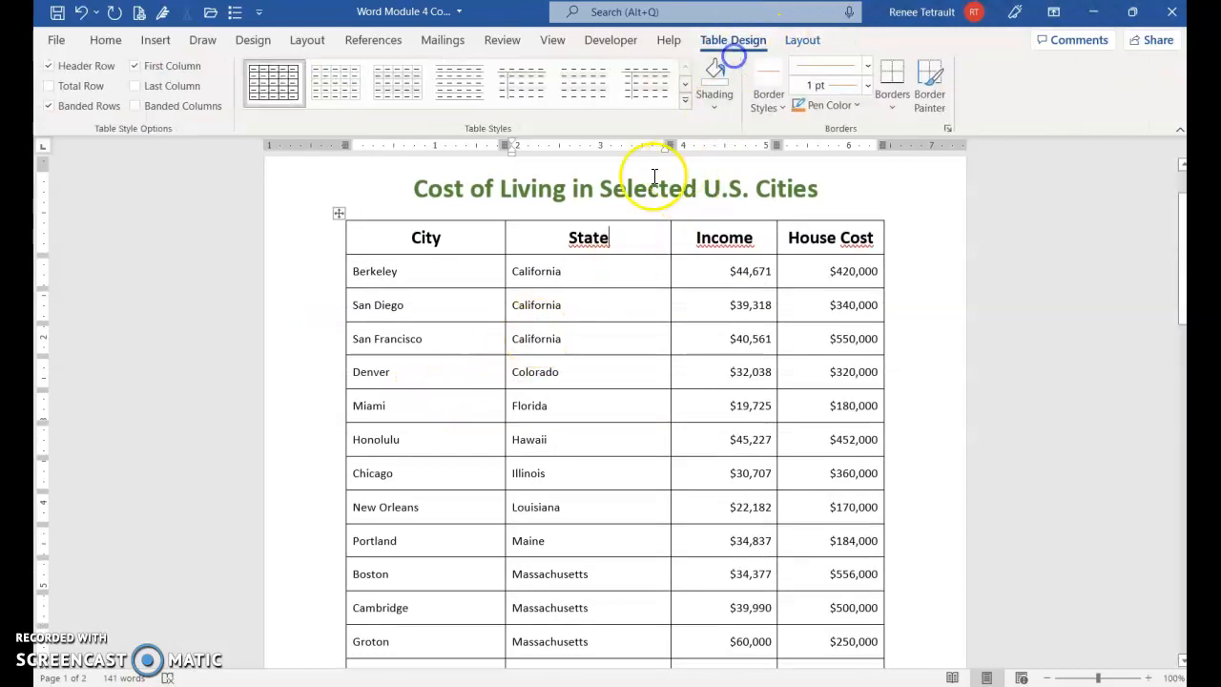
{"action": "left_click", "coordinate": [685, 100]}
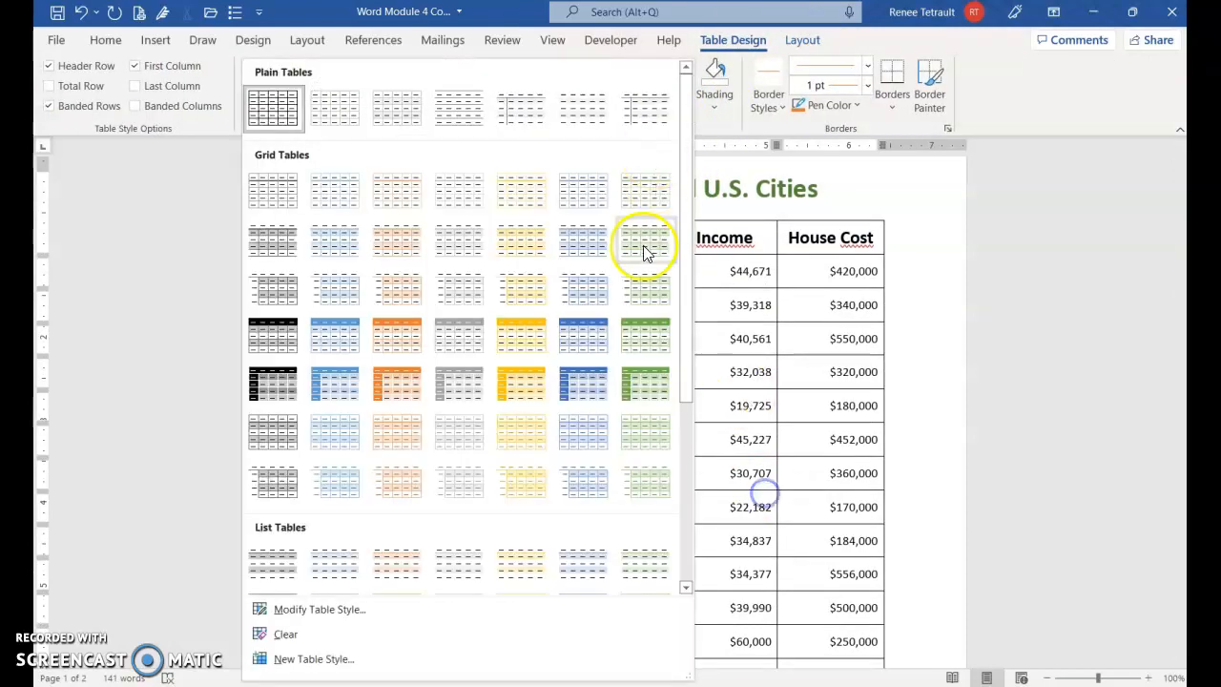
{"action": "left_click", "coordinate": [645, 336]}
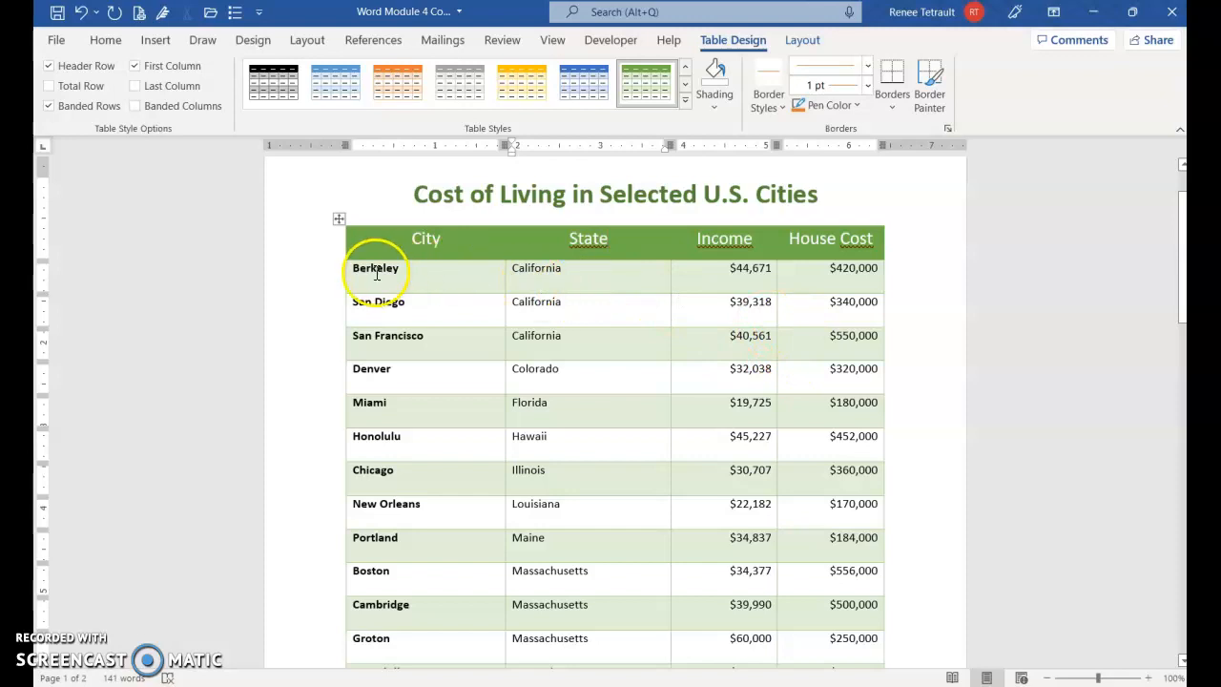
- Align the City and State cells from the Berkeley row through the Totals row to the centre left again
{"action": "left_click_drag", "start_coordinate": [353, 267], "coordinate": [583, 516]}
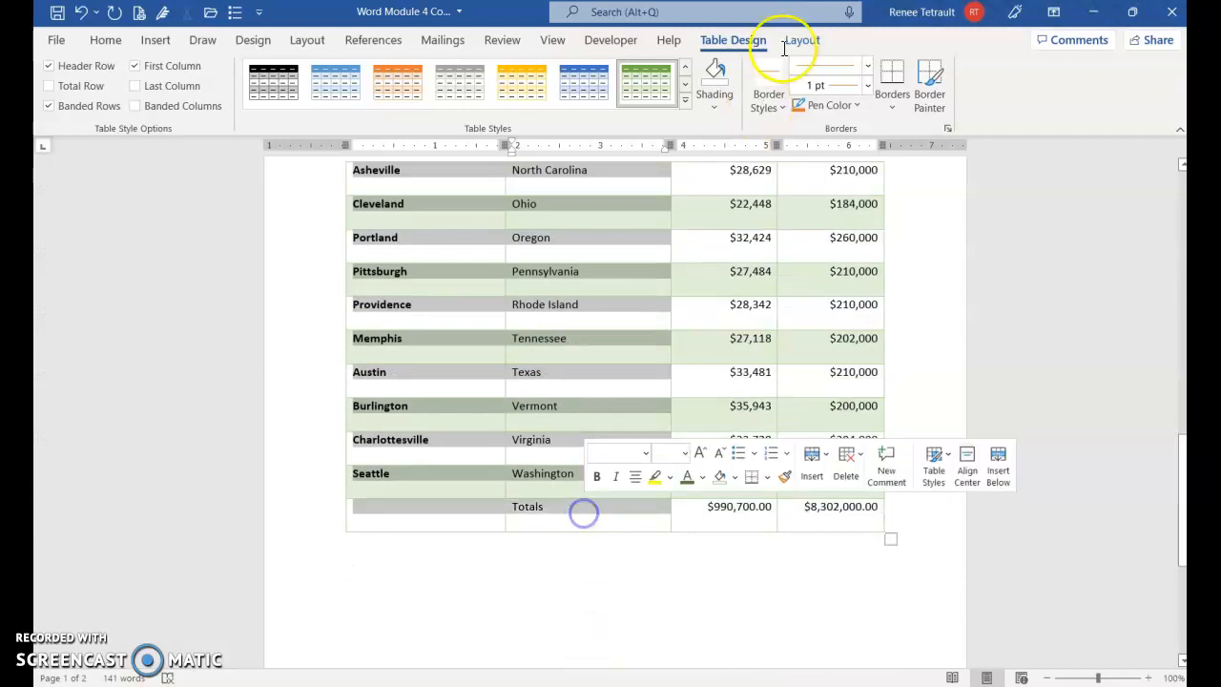
{"action": "left_click", "coordinate": [802, 40]}
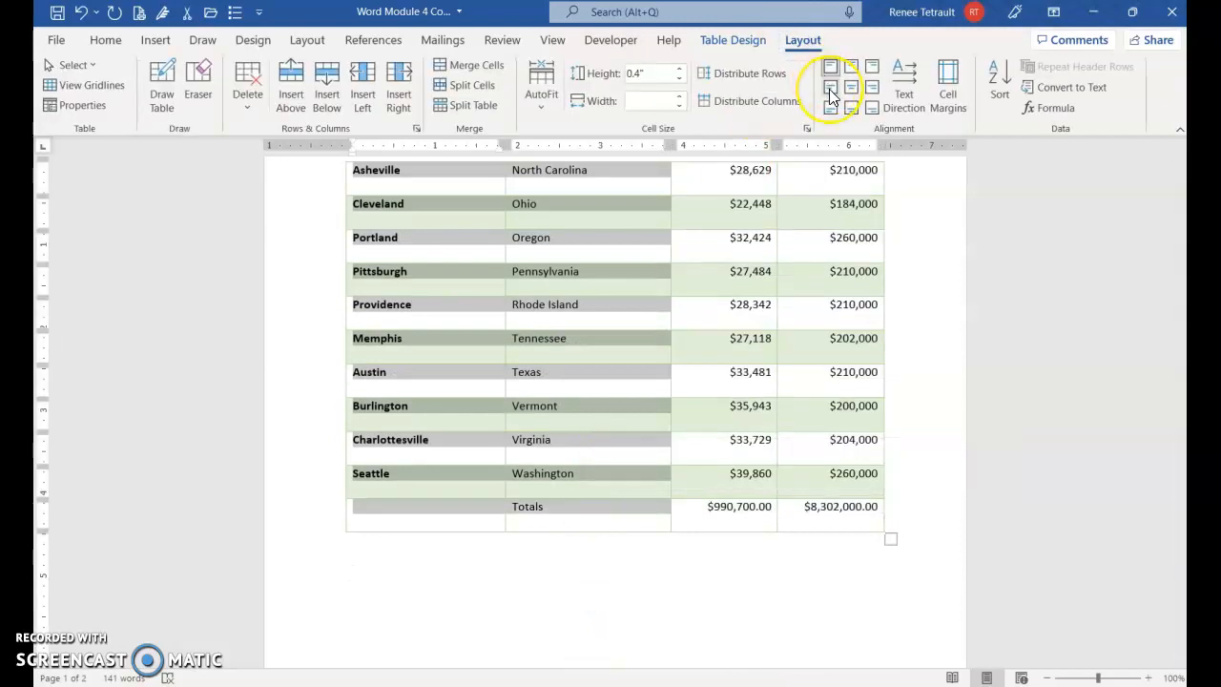
{"action": "left_click", "coordinate": [829, 89]}
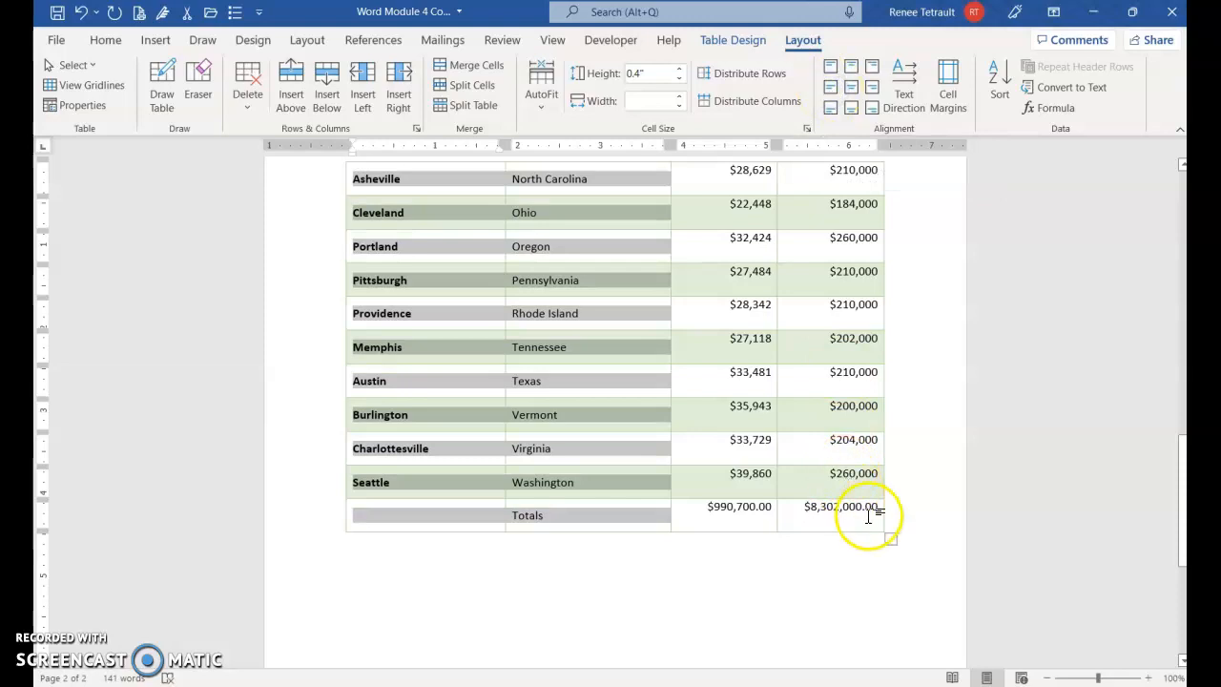
- Align the Income and House Cost cells from the Totals row up to the Berkeley row to the centre right
{"action": "left_click", "coordinate": [760, 405]}
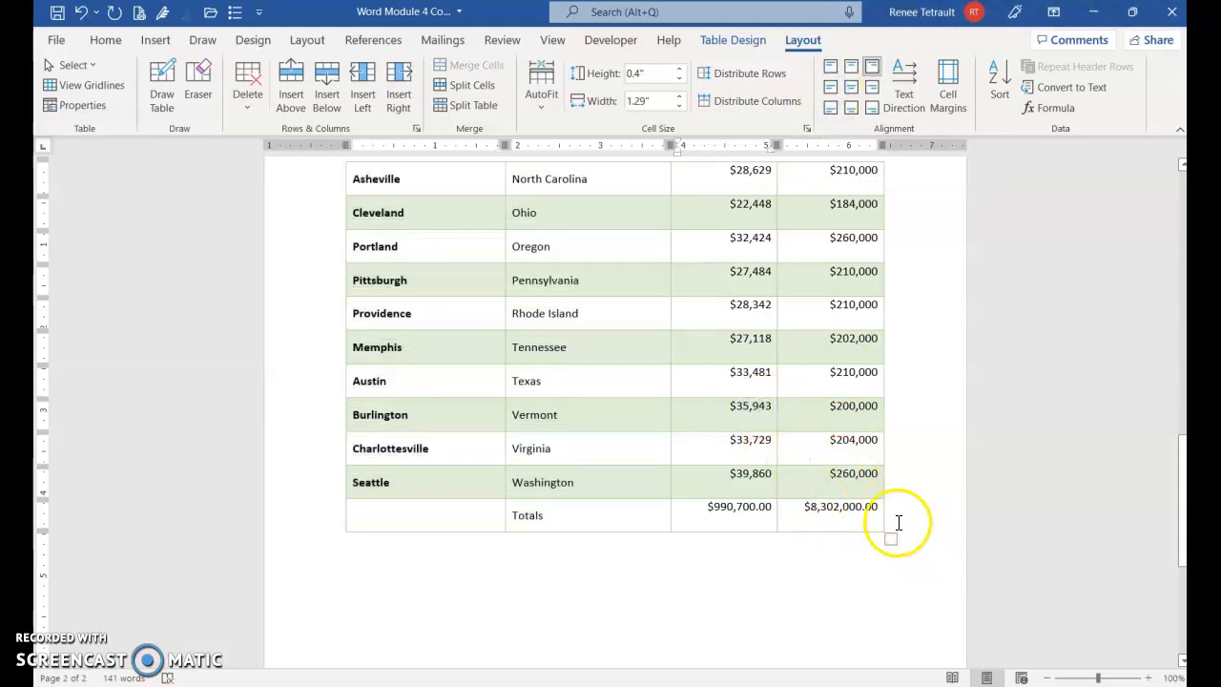
{"action": "left_click_drag", "start_coordinate": [878, 509], "coordinate": [741, 354]}
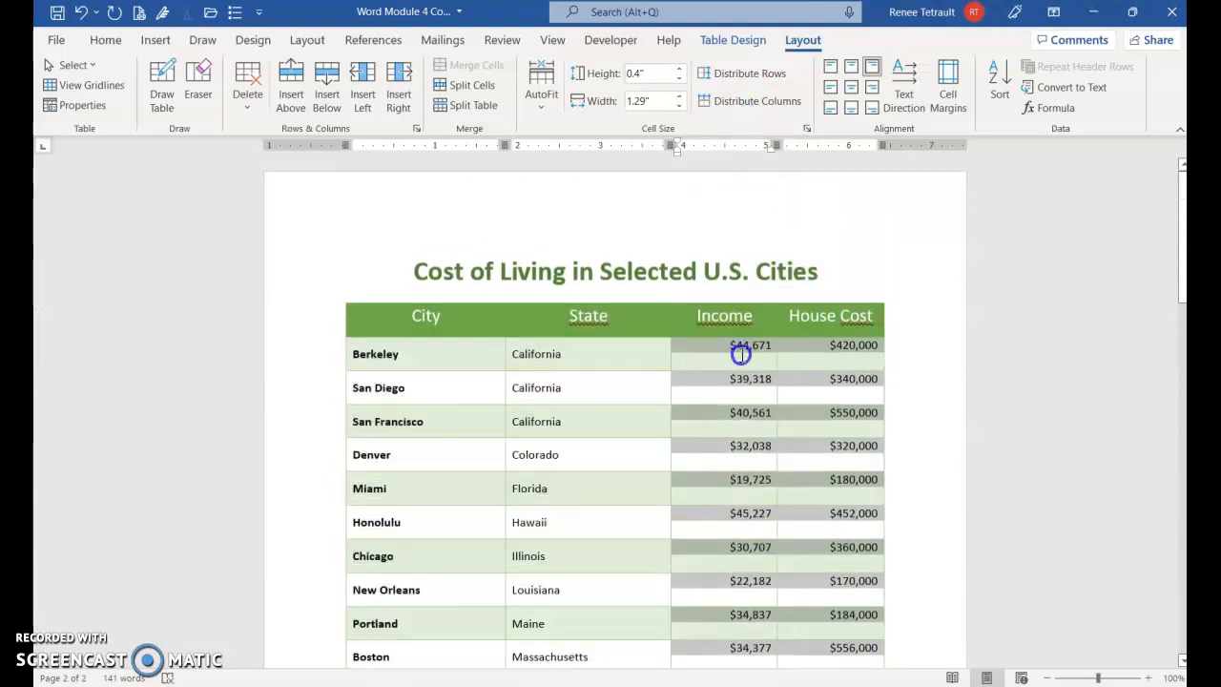
{"action": "left_click", "coordinate": [872, 87]}
{"action": "left_click", "coordinate": [674, 381]}
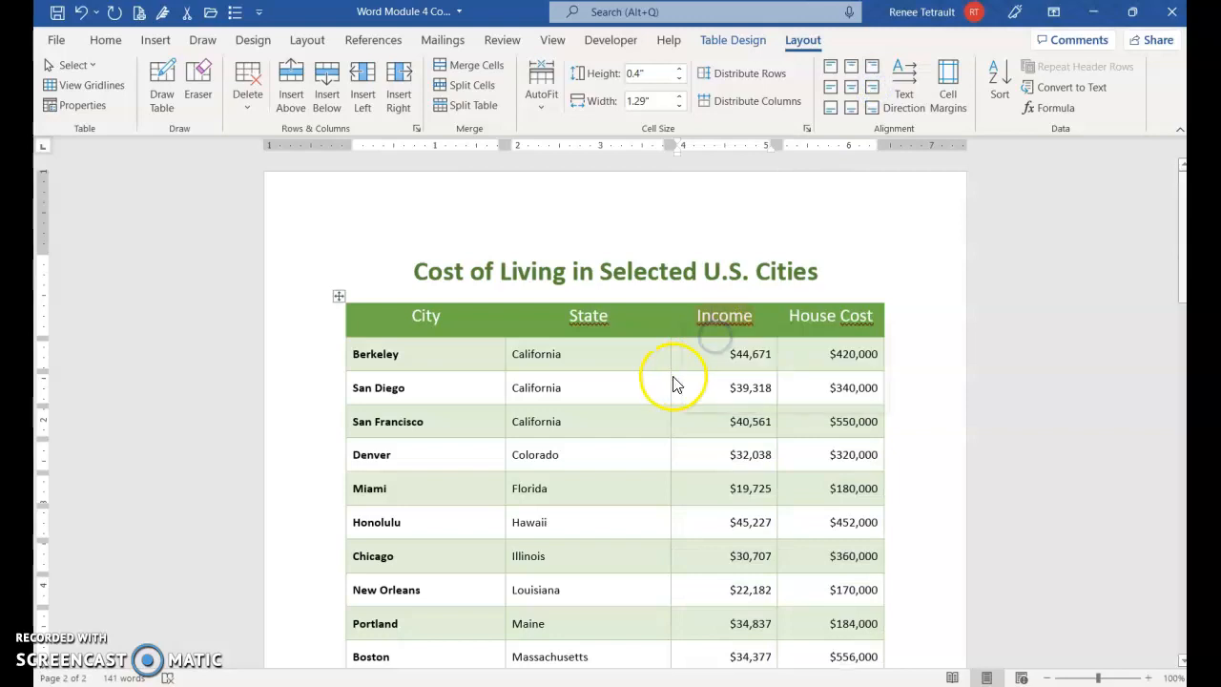
- Centre the text of the green header row horizontally and vertically within its cells
{"action": "scroll", "coordinate": [674, 372], "scroll_direction": "down", "scroll_amount": 10}
{"action": "scroll", "coordinate": [652, 403], "scroll_direction": "down", "scroll_amount": 5}
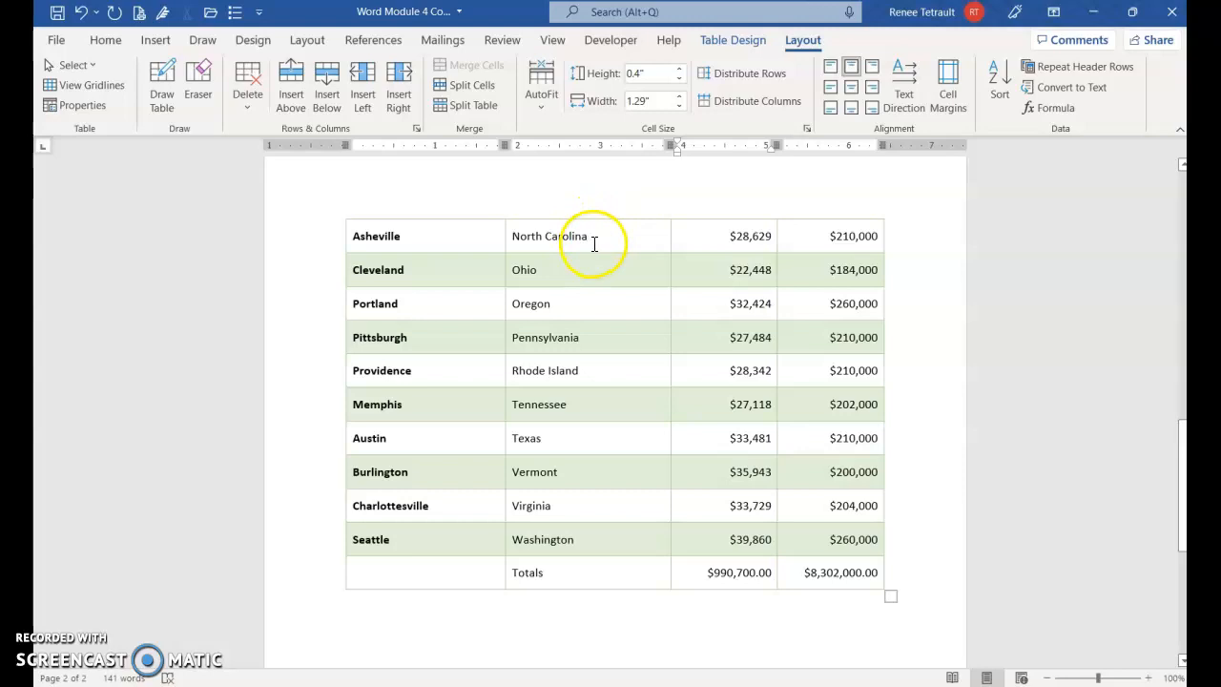
{"action": "scroll", "coordinate": [486, 249], "scroll_direction": "up", "scroll_amount": 5}
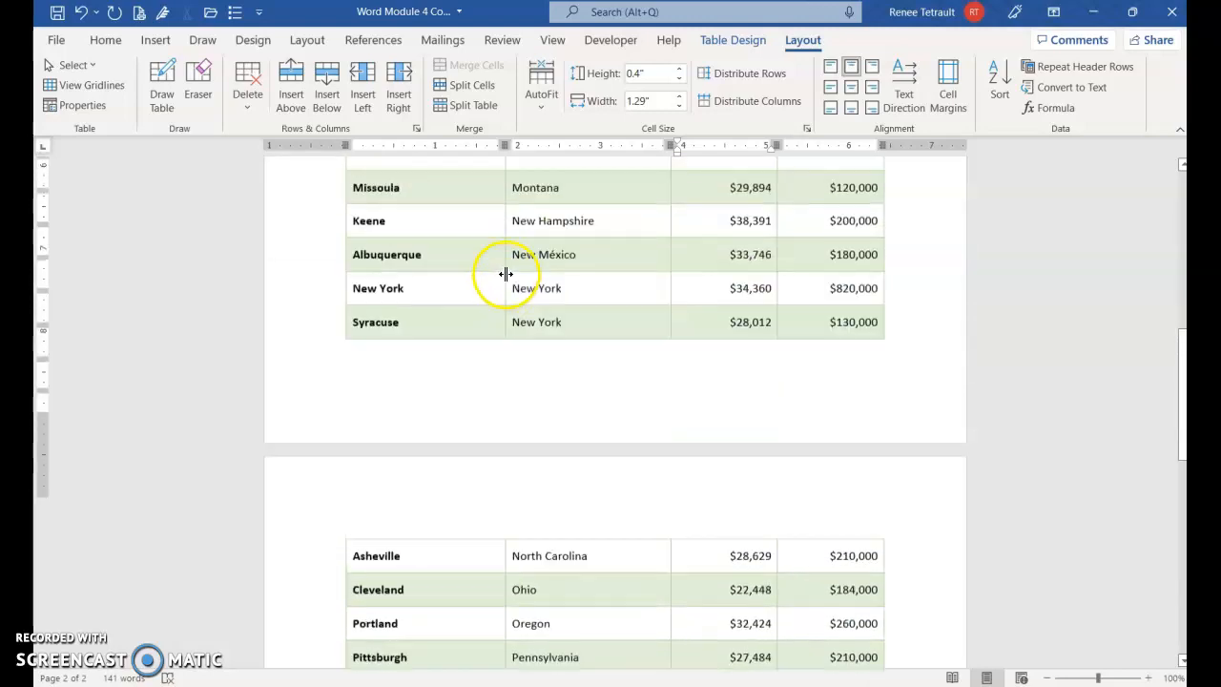
{"action": "scroll", "coordinate": [503, 268], "scroll_direction": "down", "scroll_amount": 1}
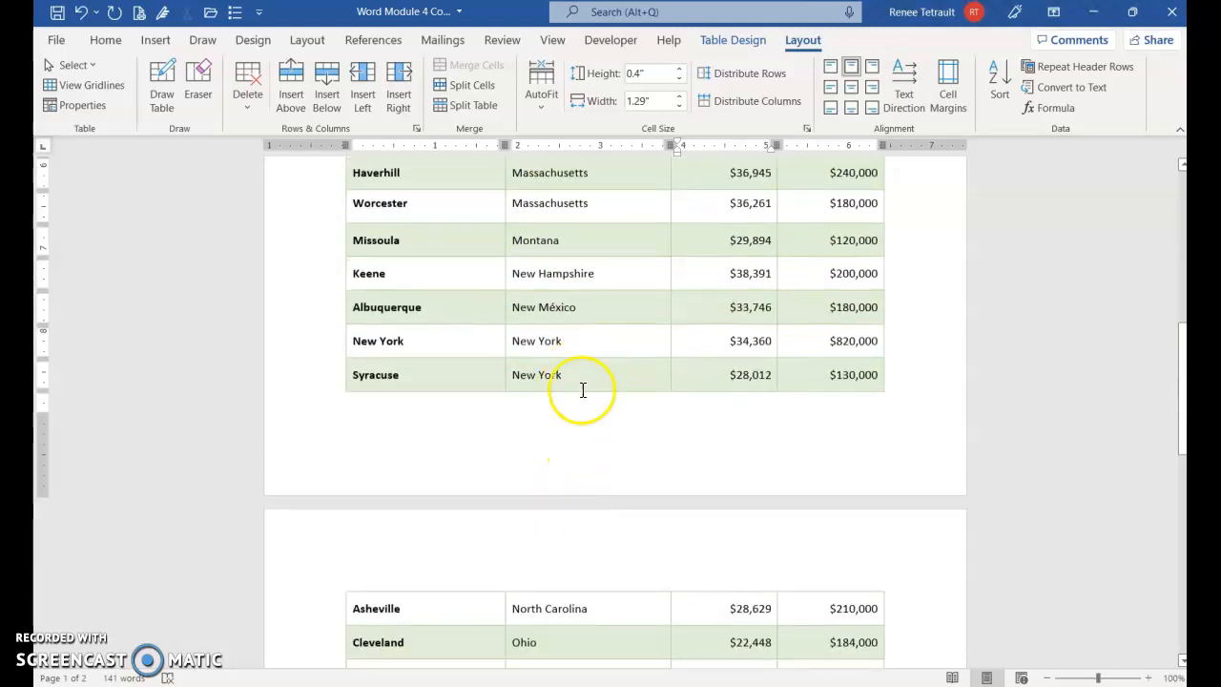
{"action": "scroll", "coordinate": [548, 305], "scroll_direction": "up", "scroll_amount": 5}
{"action": "scroll", "coordinate": [550, 302], "scroll_direction": "up", "scroll_amount": 2}
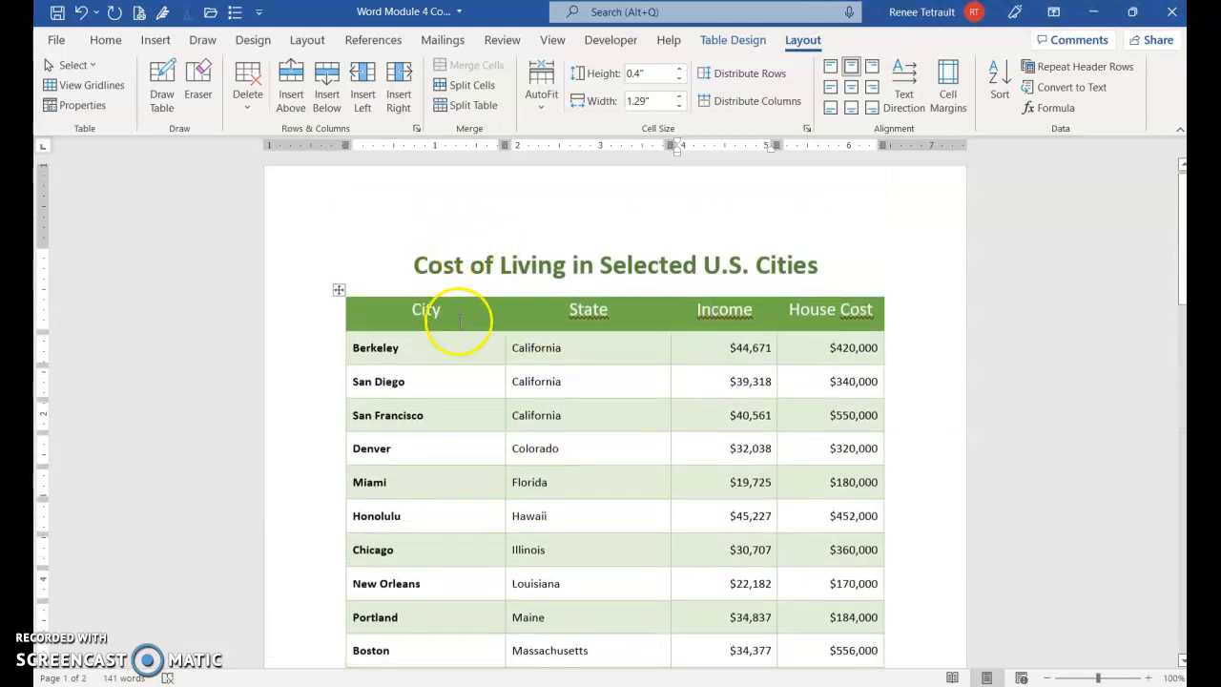
{"action": "left_click", "coordinate": [317, 307]}
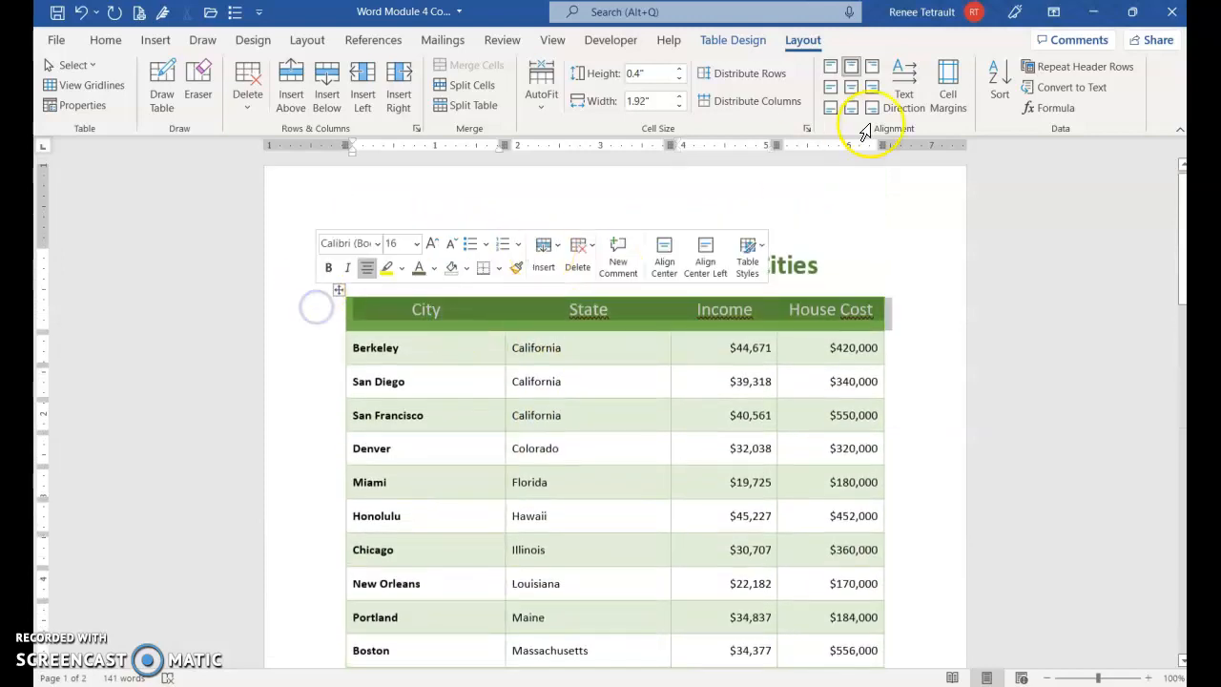
{"action": "left_click", "coordinate": [852, 92]}
{"action": "left_click", "coordinate": [575, 319]}
- Turn on repeating header rows for the table and check the header at the start of page 2
{"action": "left_click", "coordinate": [441, 314]}
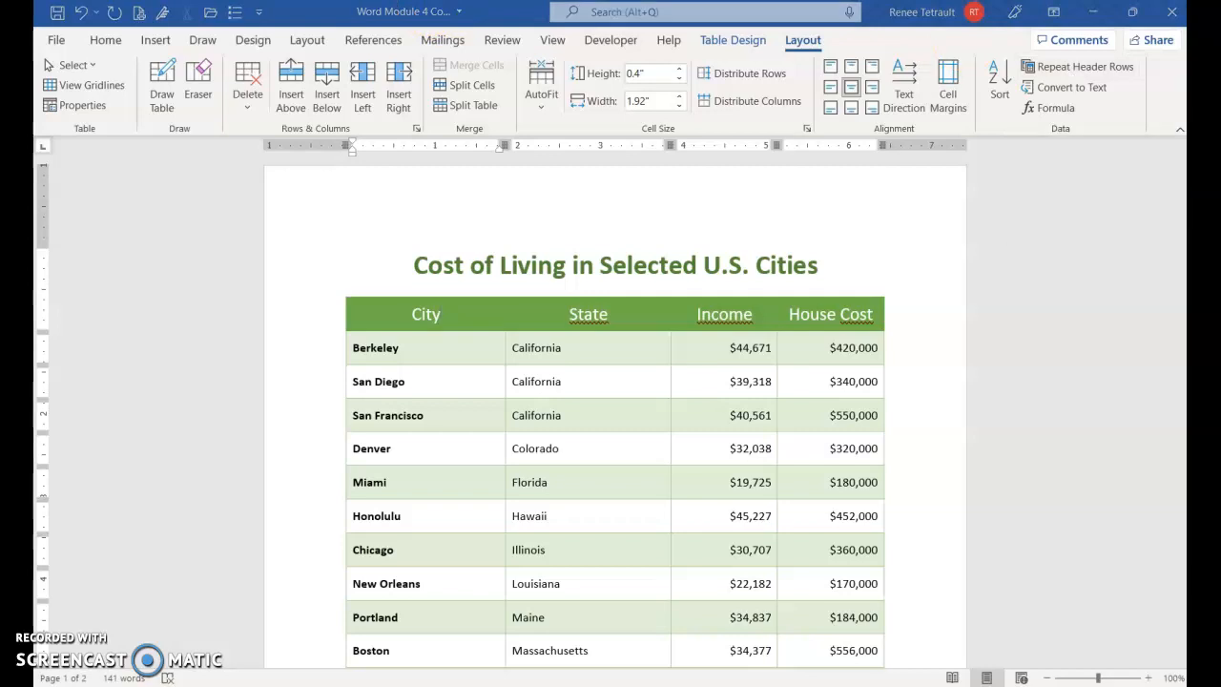
{"action": "left_click", "coordinate": [1087, 68]}
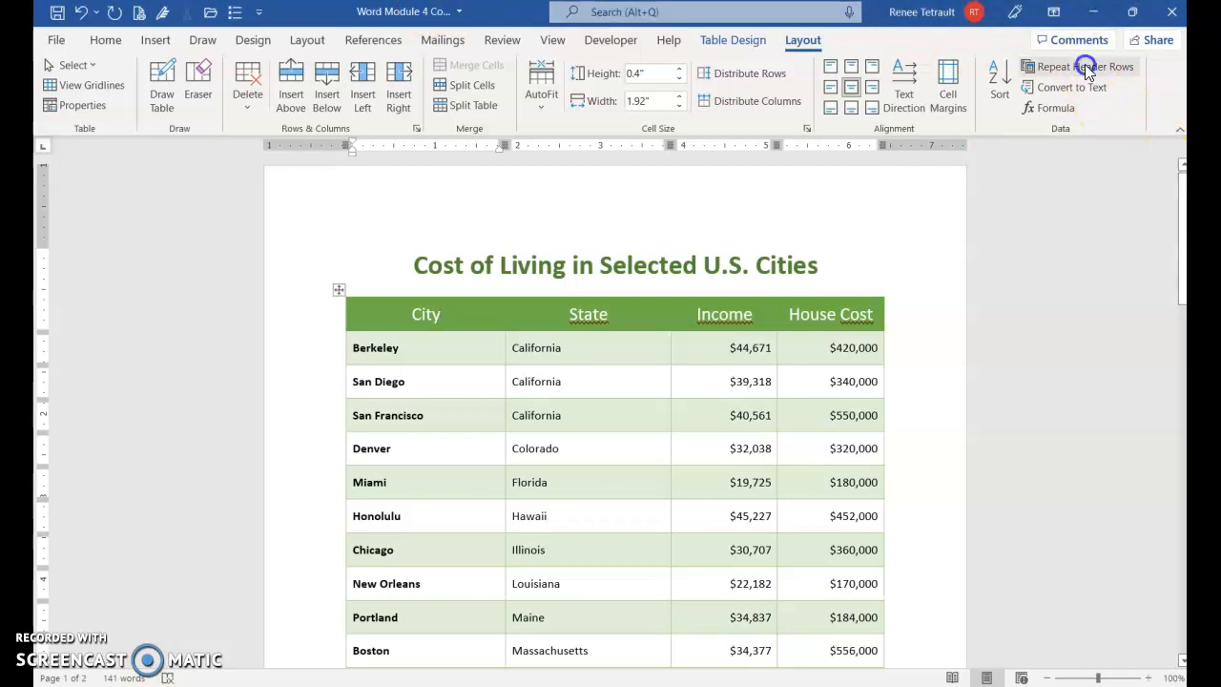
{"action": "scroll", "coordinate": [744, 346], "scroll_direction": "down", "scroll_amount": 10}
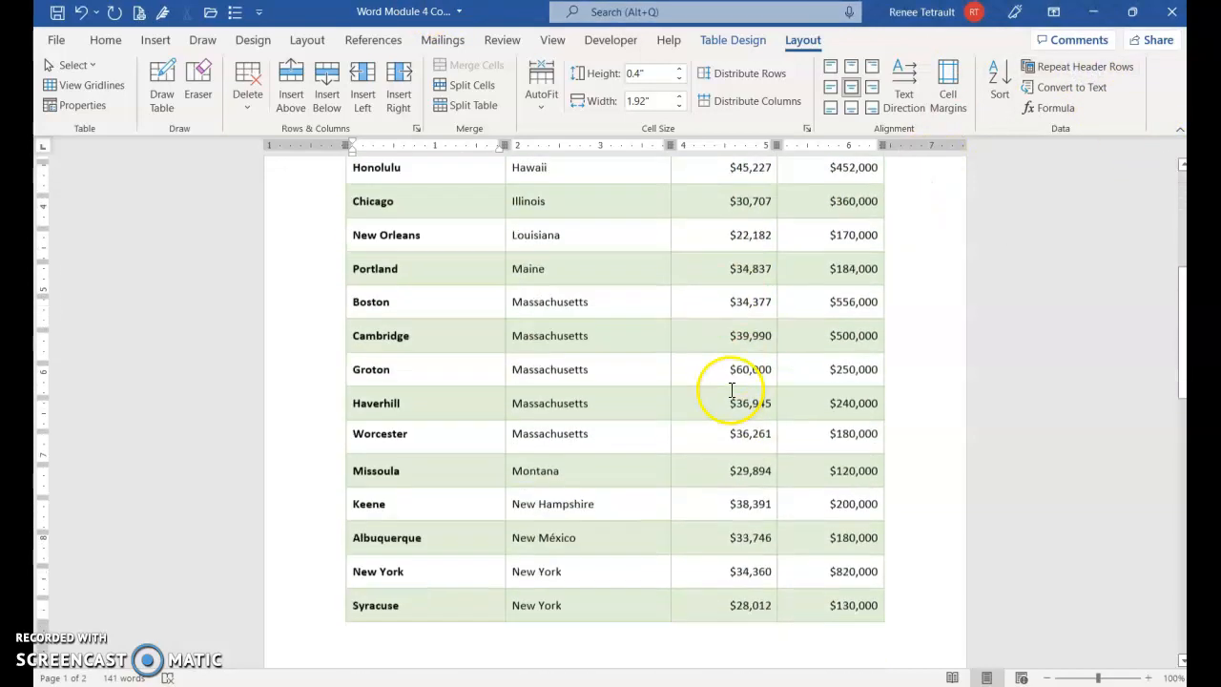
{"action": "scroll", "coordinate": [731, 395], "scroll_direction": "down", "scroll_amount": 3}
{"action": "scroll", "coordinate": [861, 327], "scroll_direction": "up", "scroll_amount": 5}
{"action": "left_click", "coordinate": [1084, 74]}
{"action": "scroll", "coordinate": [749, 414], "scroll_direction": "down", "scroll_amount": 8}
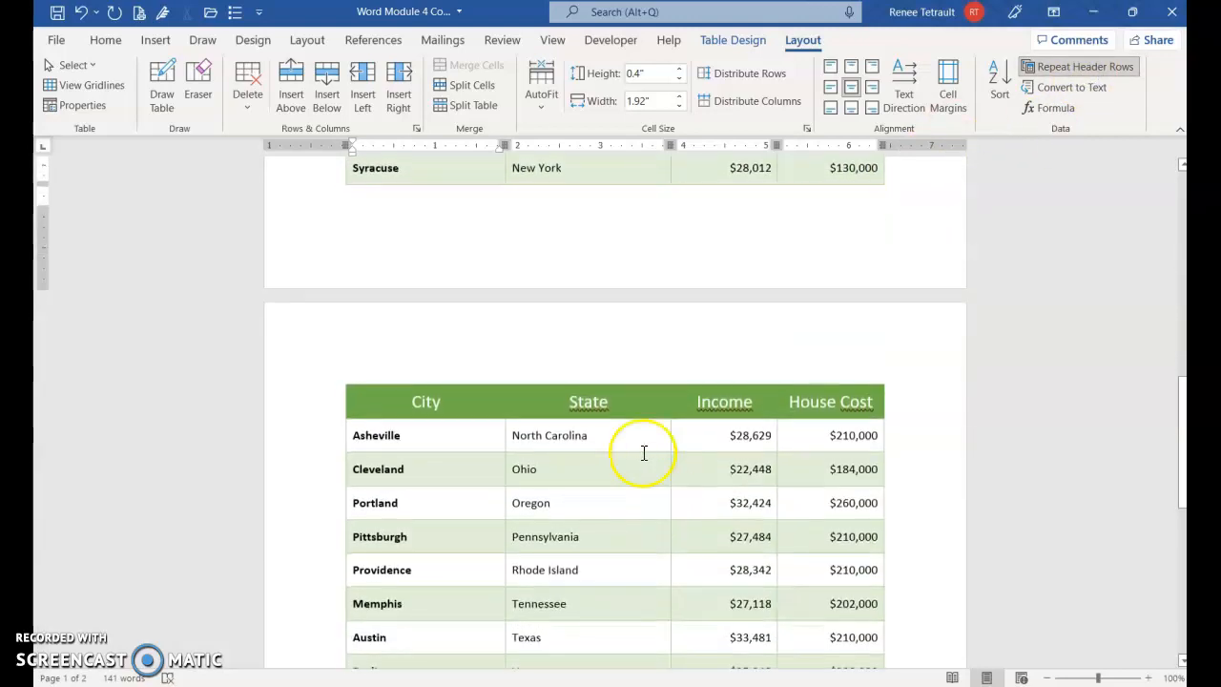
- Delete the Groton and Haverhill rows from the table
{"action": "scroll", "coordinate": [645, 458], "scroll_direction": "up", "scroll_amount": 8}
{"action": "left_click", "coordinate": [318, 307]}
{"action": "left_click_drag", "start_coordinate": [318, 307], "coordinate": [322, 347]}
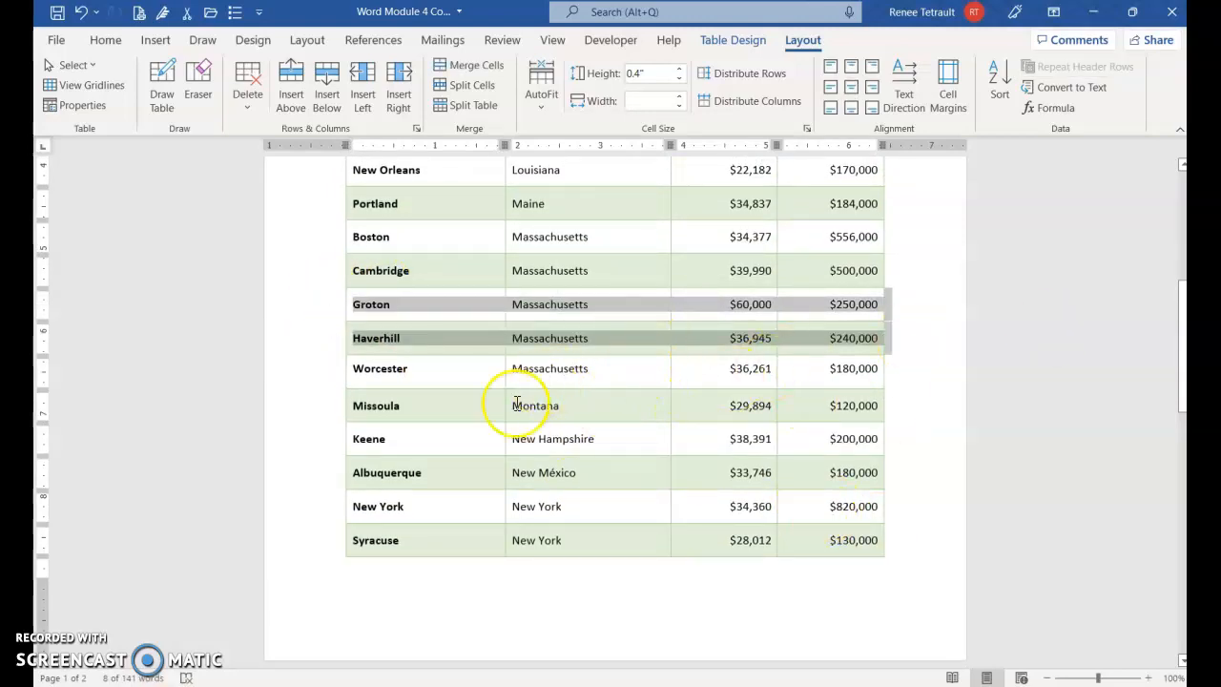
{"action": "scroll", "coordinate": [516, 404], "scroll_direction": "down", "scroll_amount": 5}
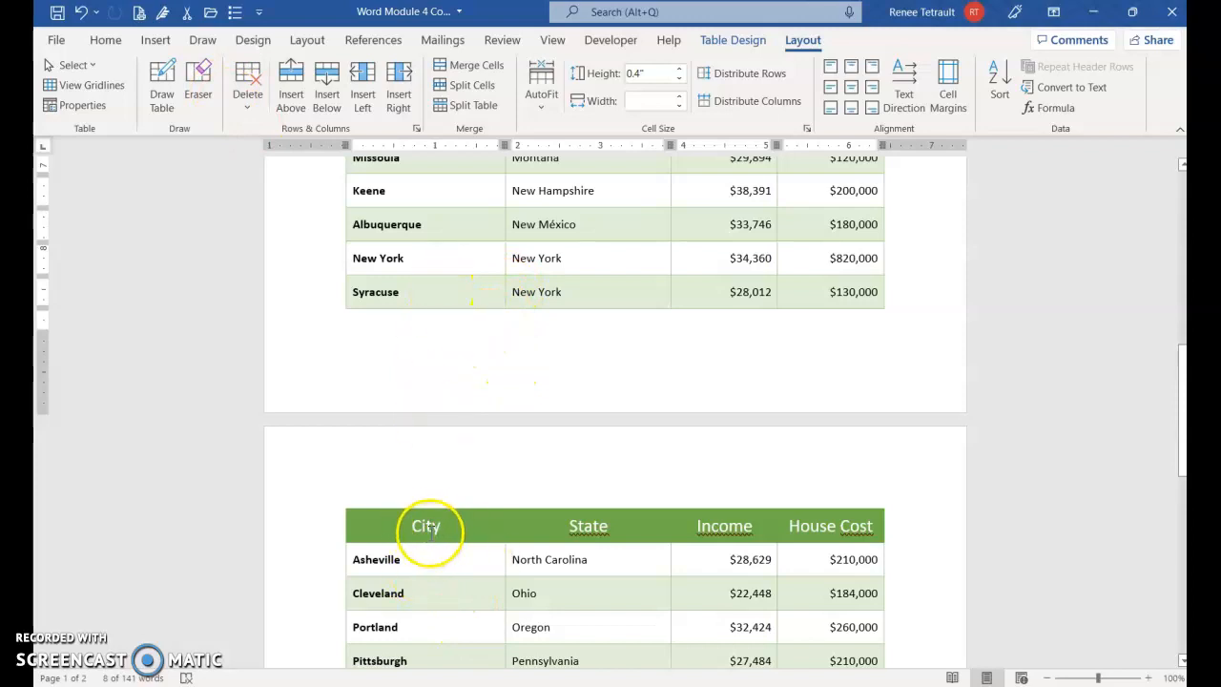
{"action": "left_click", "coordinate": [247, 104]}
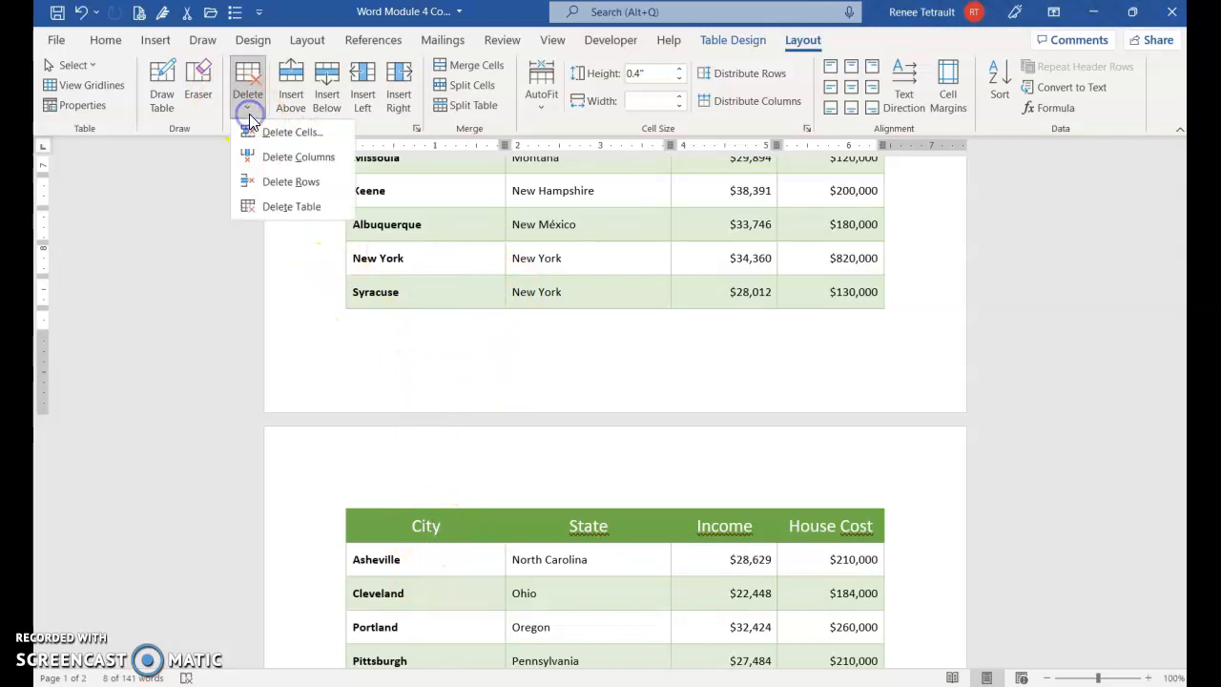
{"action": "left_click", "coordinate": [294, 186]}
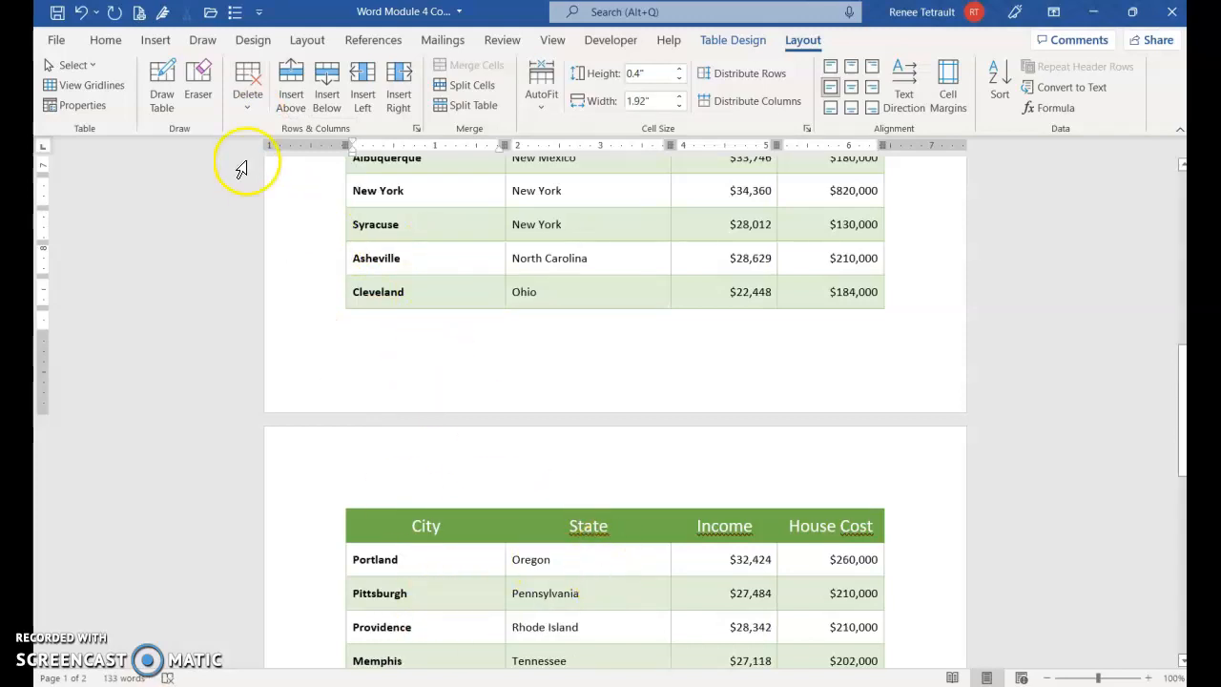
- Undo the deletion of the Groton and Haverhill rows
{"action": "left_click", "coordinate": [81, 13]}
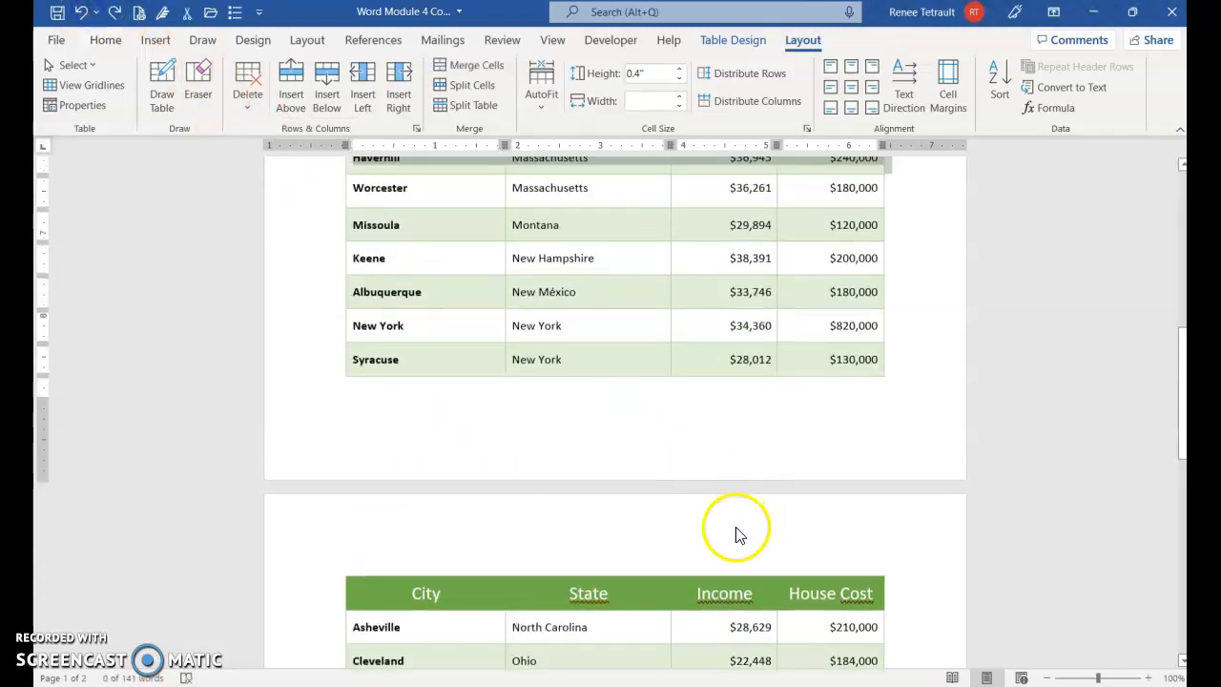
{"action": "scroll", "coordinate": [725, 539], "scroll_direction": "up", "scroll_amount": 2}
{"action": "scroll", "coordinate": [680, 428], "scroll_direction": "down", "scroll_amount": 10}
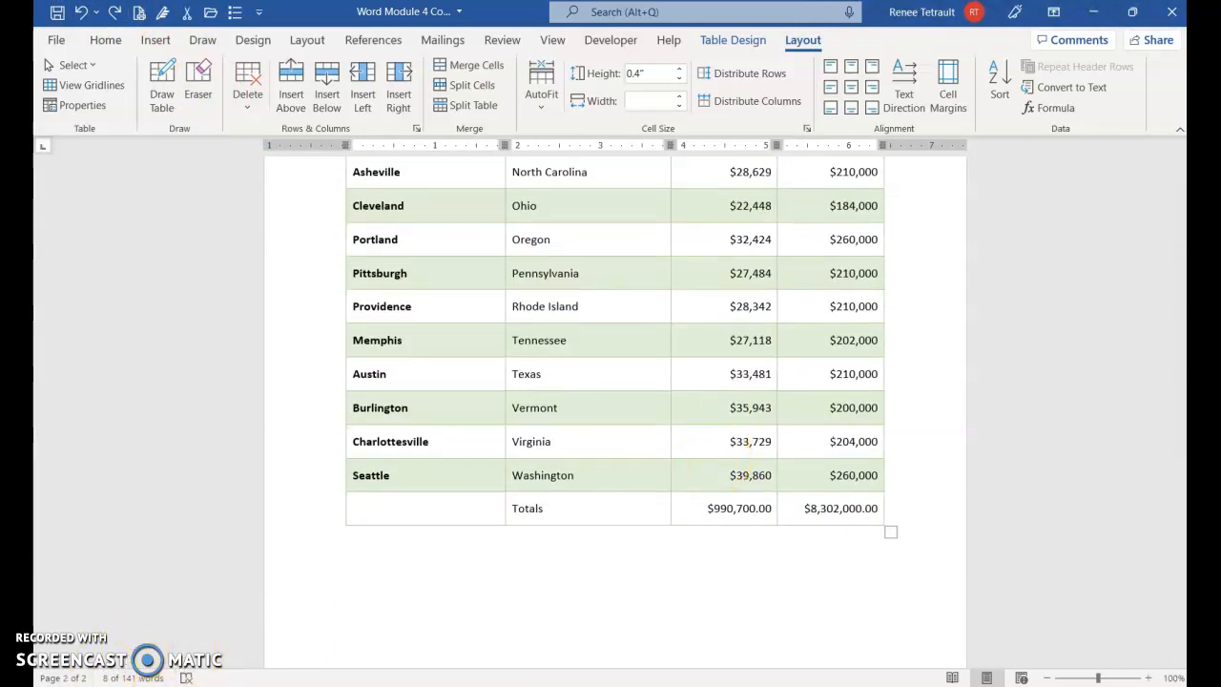
{"action": "left_click", "coordinate": [982, 548]}
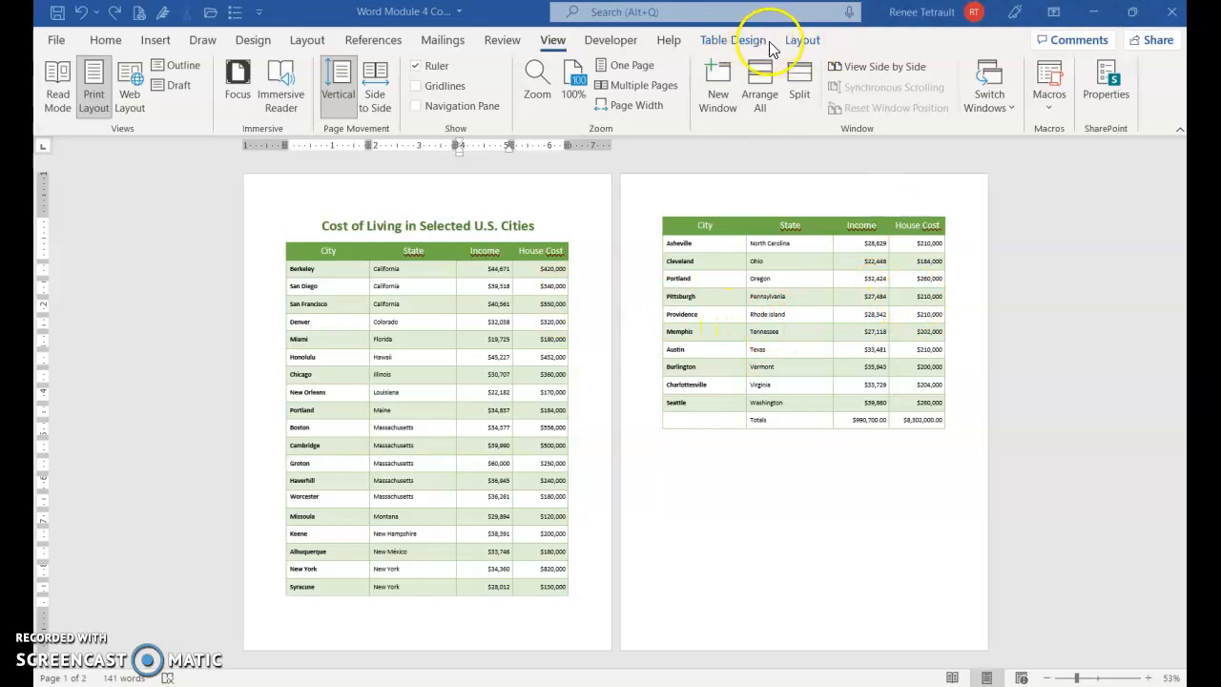
- Select the whole table and open the options for converting it to text
{"action": "left_click", "coordinate": [546, 342]}
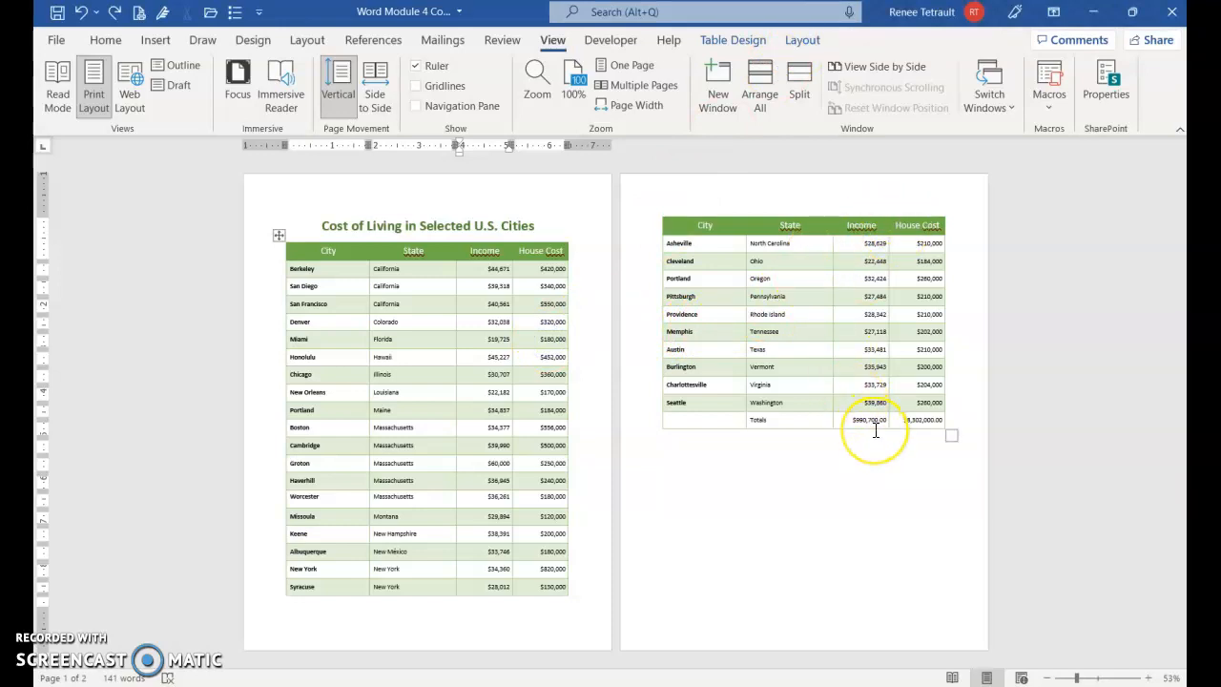
{"action": "left_click", "coordinate": [278, 234]}
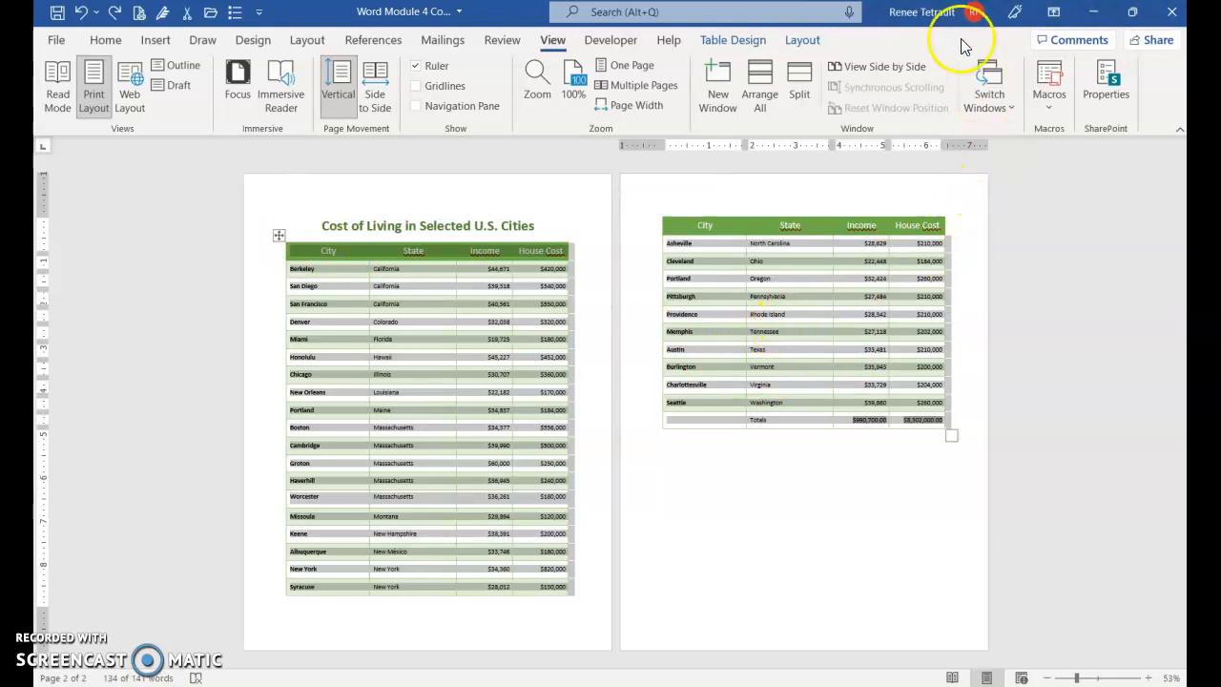
{"action": "left_click", "coordinate": [807, 45]}
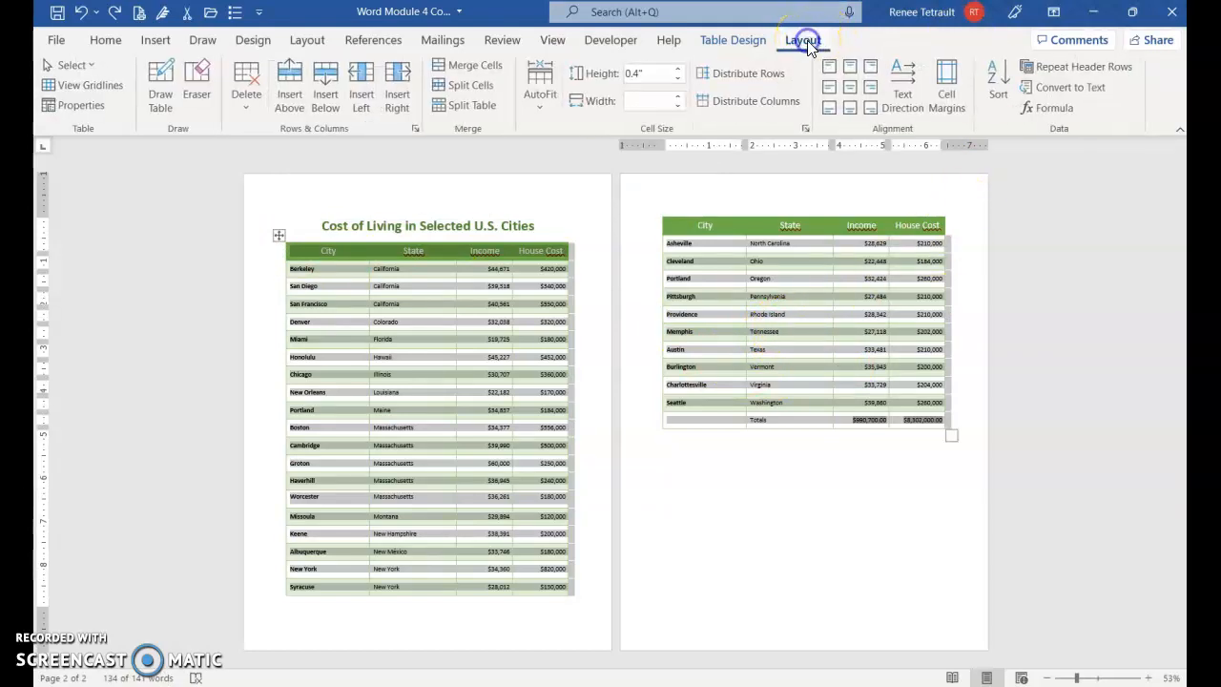
{"action": "left_click", "coordinate": [1072, 91]}
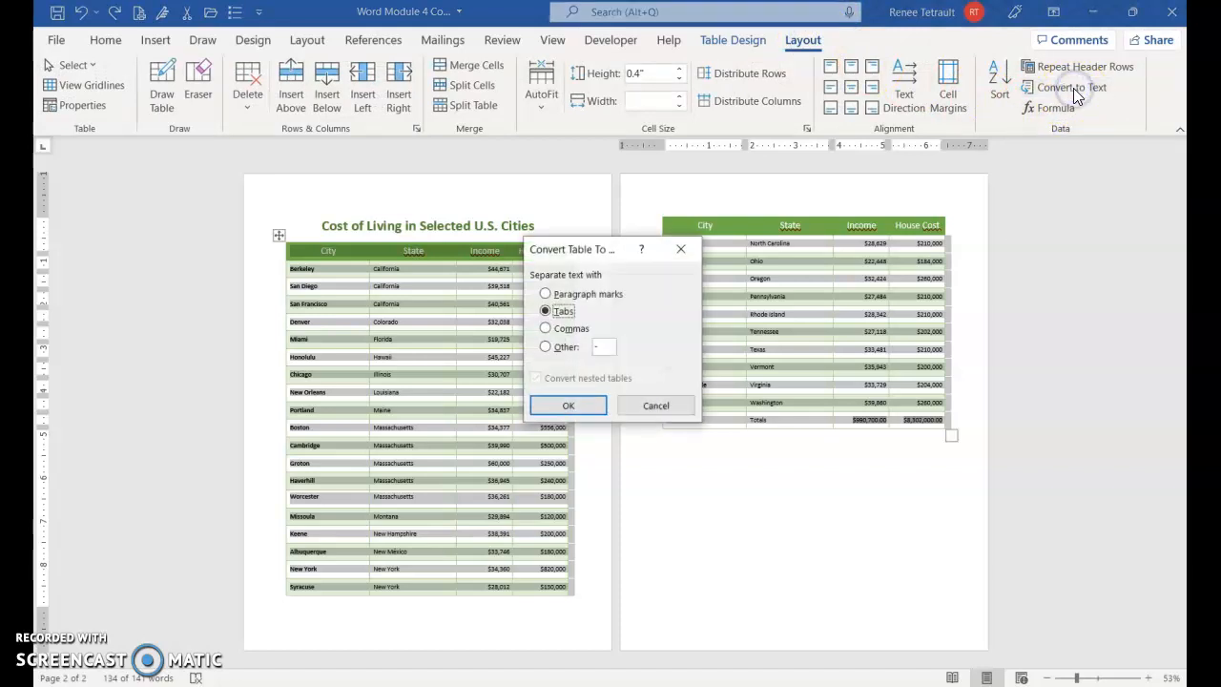